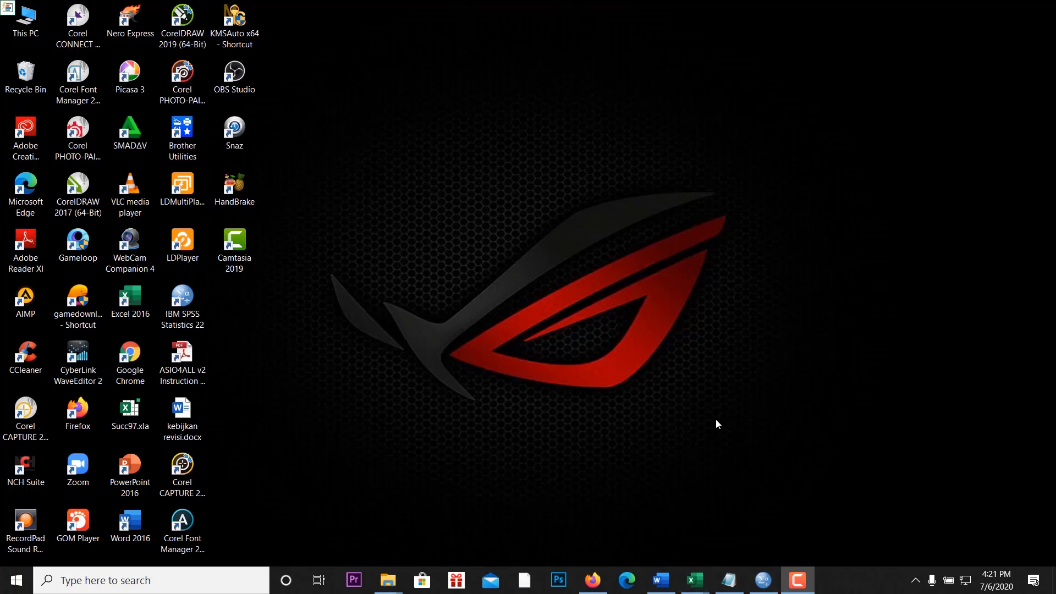
Review the validity and reliability test notes in Notepad and the questionnaire answers in REKAP KUISIOPNER.xlsx
{"action": "left_click", "coordinate": [729, 580]}
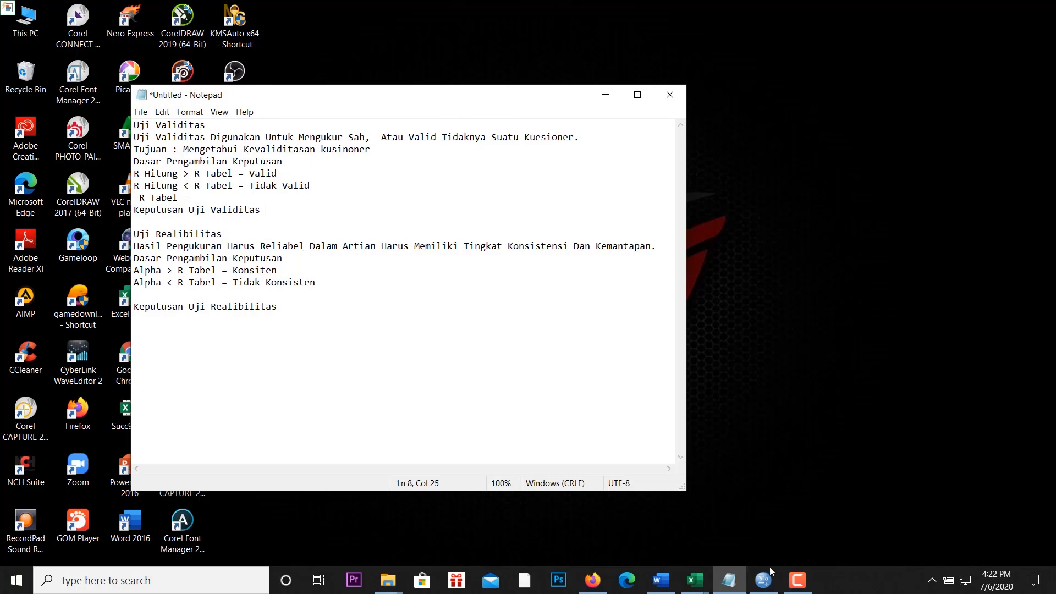
{"action": "left_click", "coordinate": [764, 525]}
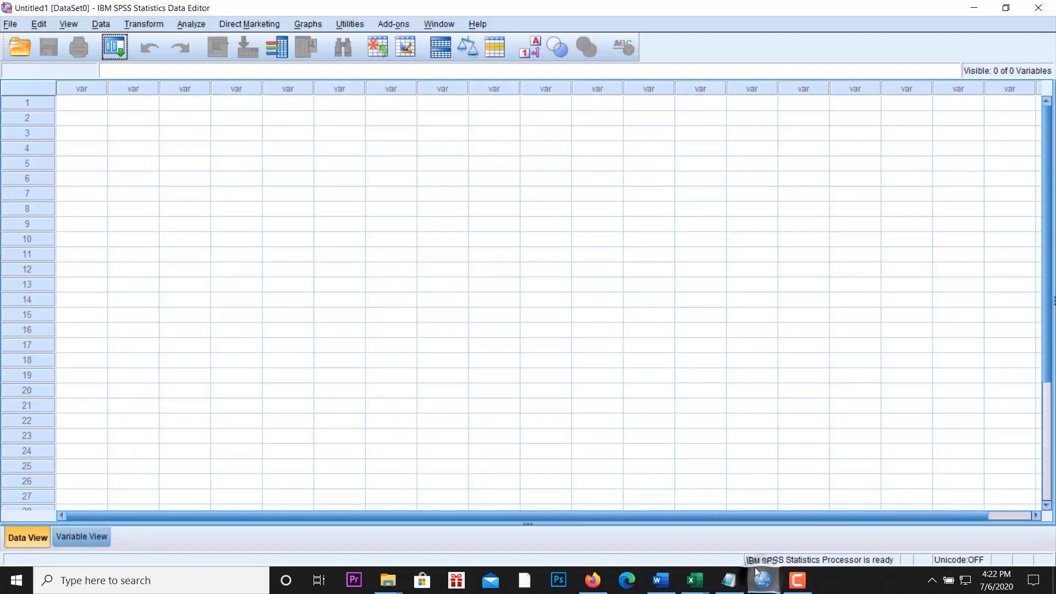
{"action": "left_click", "coordinate": [95, 536]}
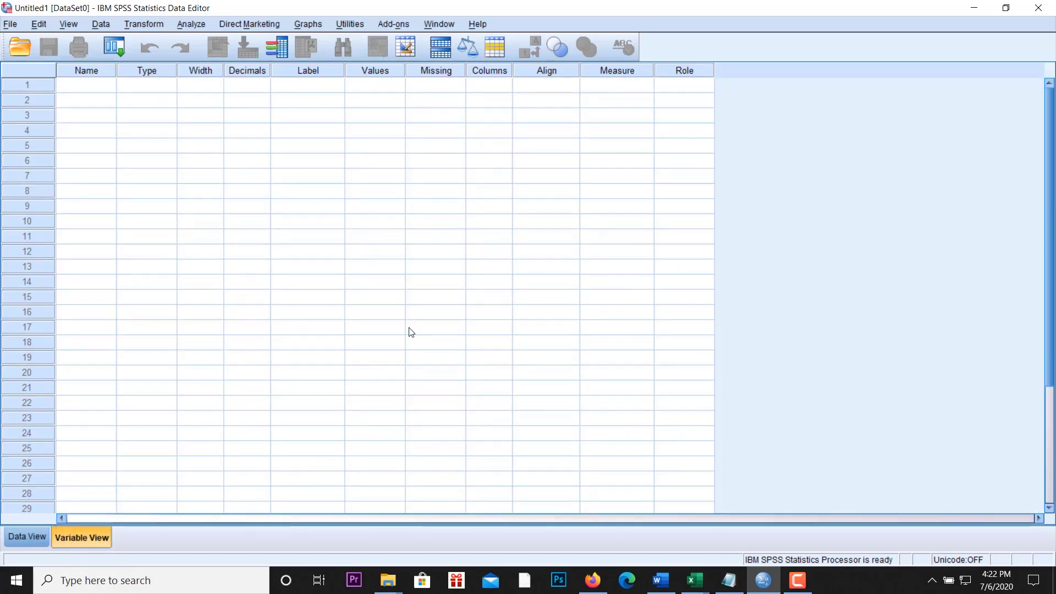
{"action": "mouse_move", "coordinate": [700, 578]}
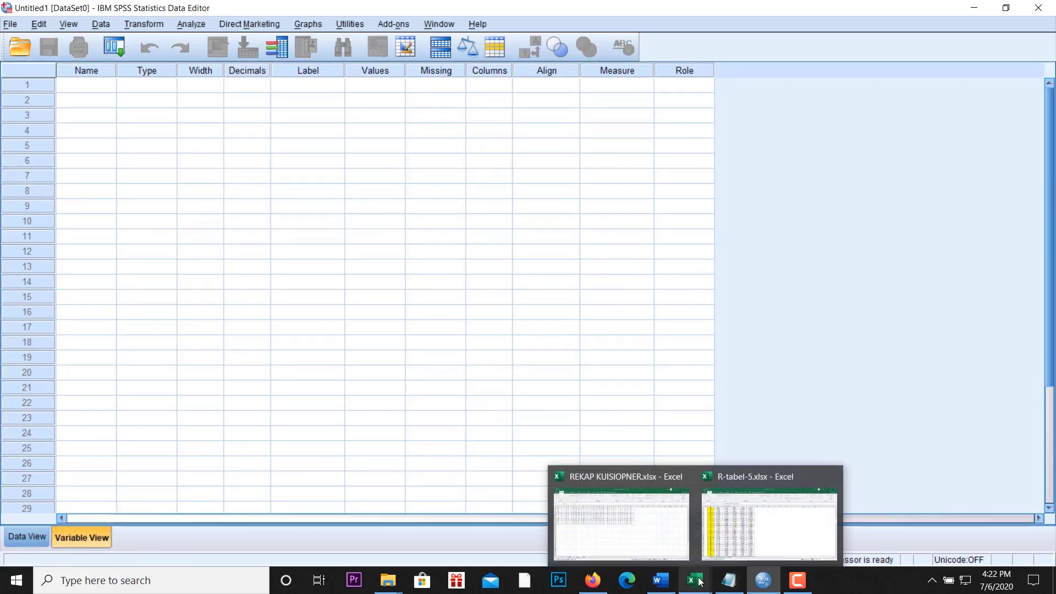
{"action": "left_click", "coordinate": [655, 528]}
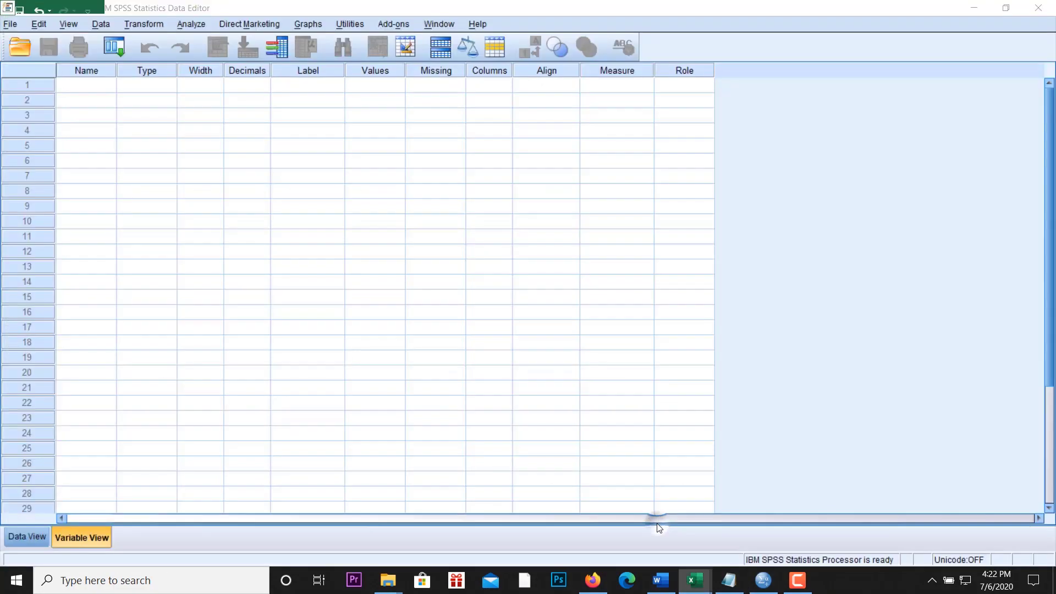
{"action": "scroll", "coordinate": [635, 400], "scroll_direction": "up", "scroll_amount": 19}
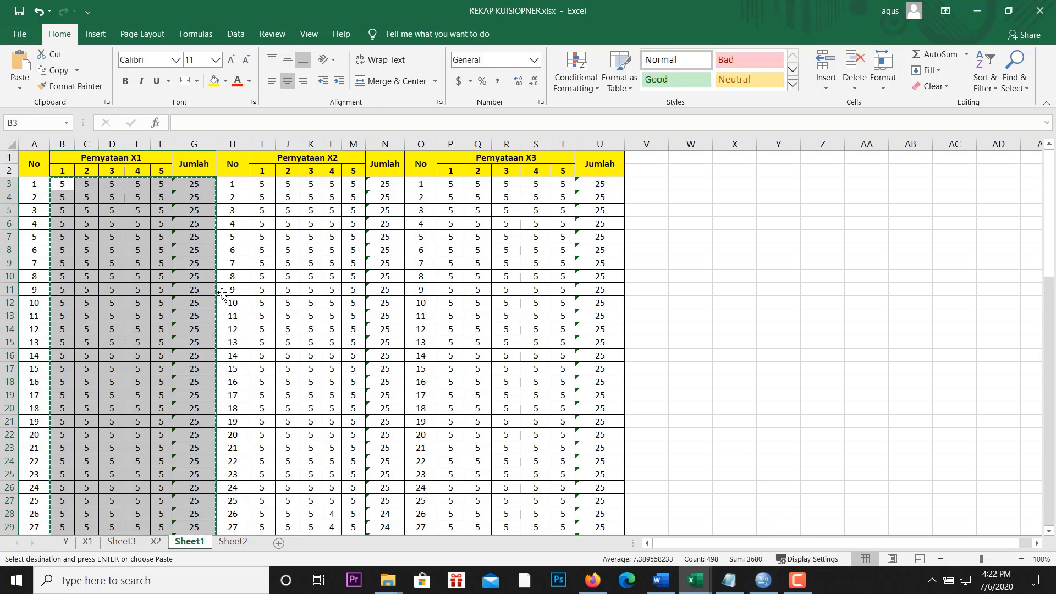
Switch to SPSS and define variables named P1, P2 and P3 in the first three rows of the variable definitions
{"action": "left_click", "coordinate": [764, 583]}
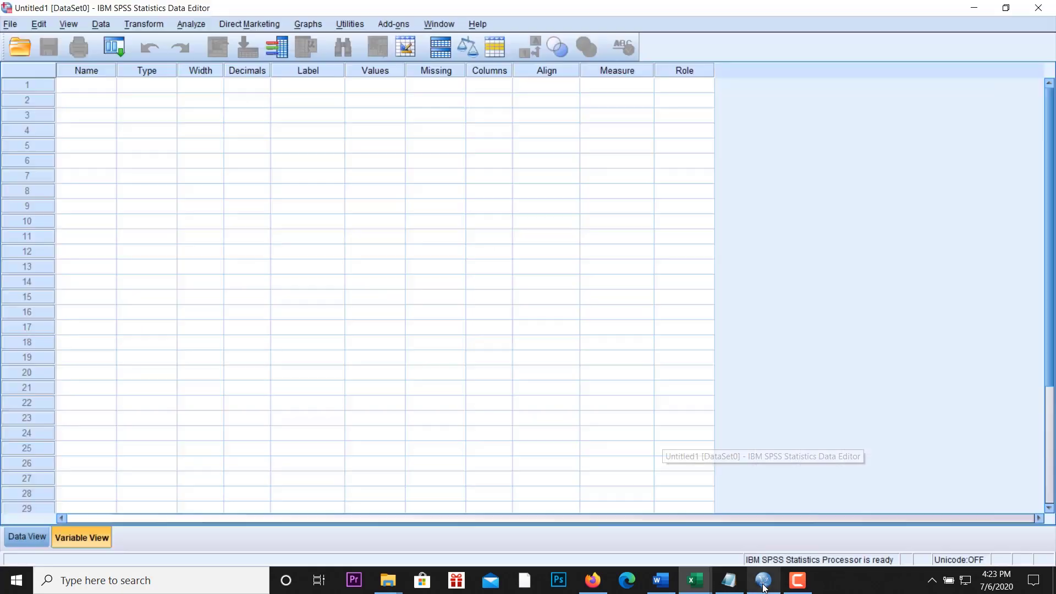
{"action": "left_click", "coordinate": [29, 538]}
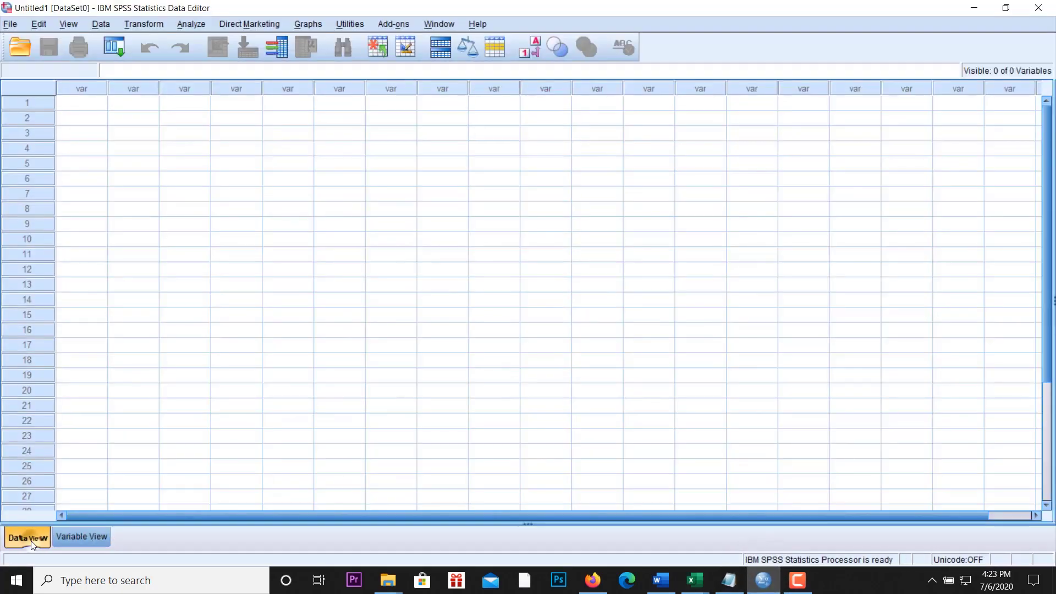
{"action": "left_click", "coordinate": [78, 539]}
{"action": "left_click", "coordinate": [86, 86]}
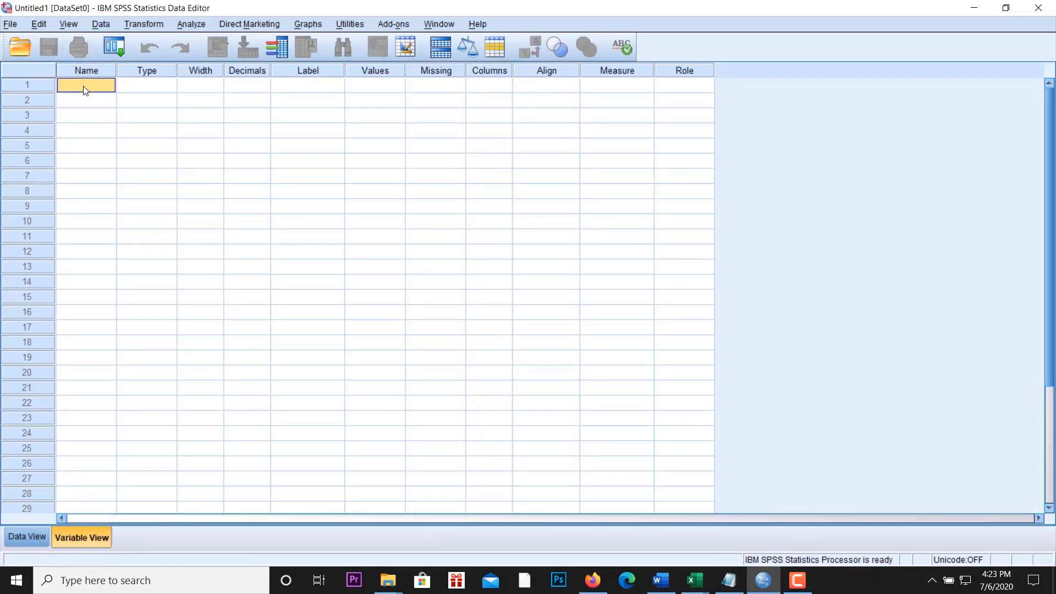
{"action": "type", "text": "p1"}
{"action": "key", "text": "BackSpace"}
{"action": "key", "text": "BackSpace"}
{"action": "type", "text": "P1"}
{"action": "left_click", "coordinate": [68, 102]}
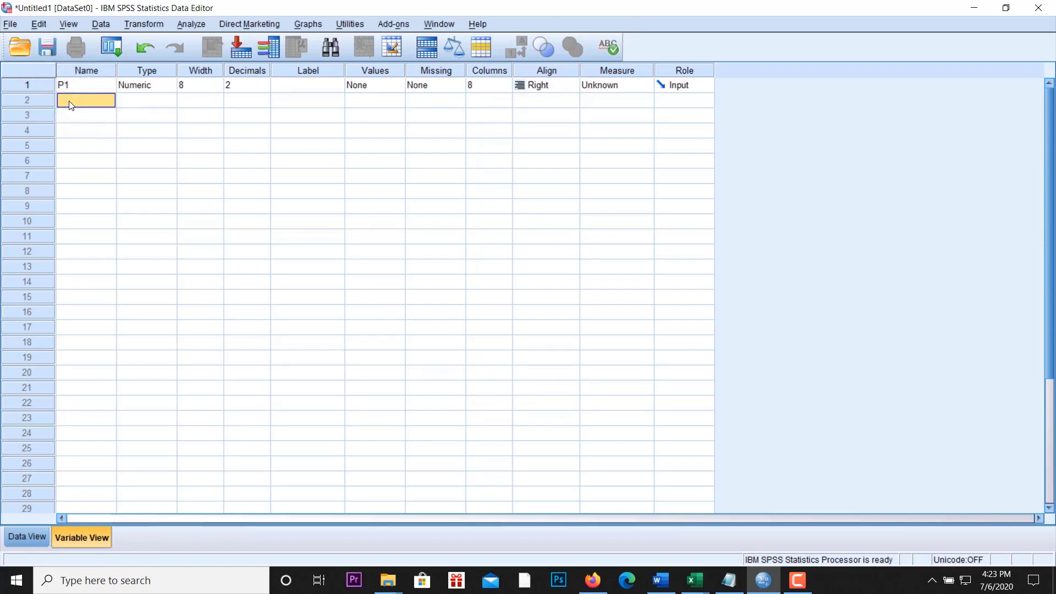
{"action": "type", "text": "P2"}
{"action": "left_click", "coordinate": [69, 114]}
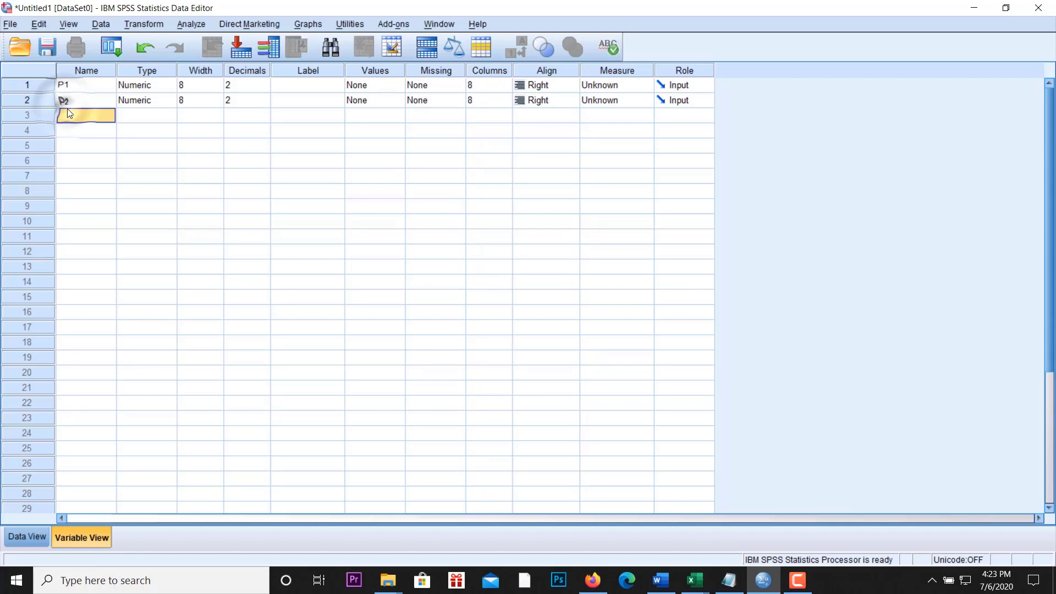
{"action": "type", "text": "P3"}
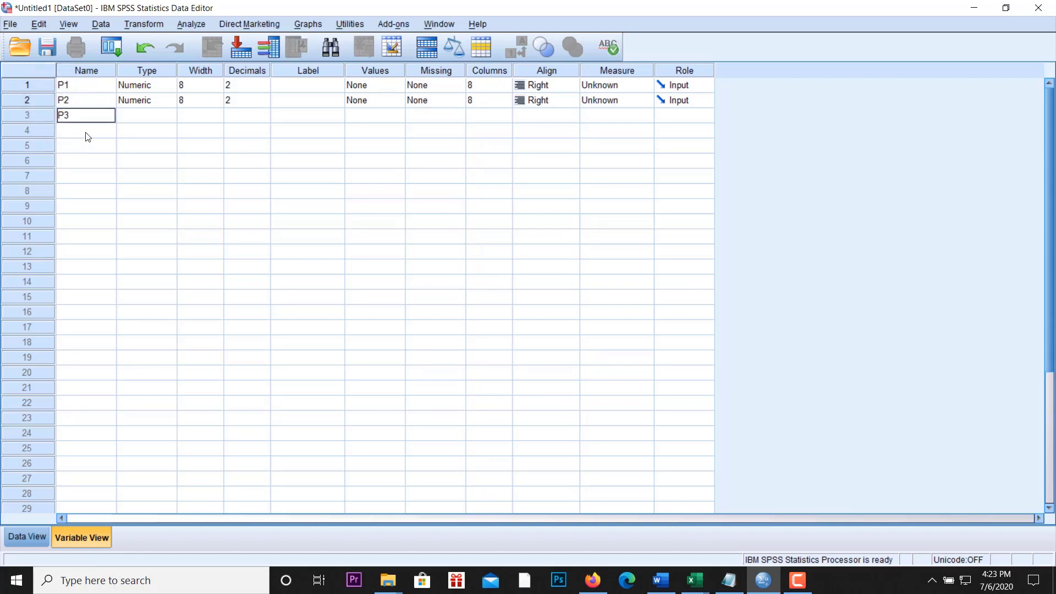
Add three more variables named P4, P5 and TOTAL below P3
{"action": "left_click", "coordinate": [87, 135]}
{"action": "type", "text": "P4"}
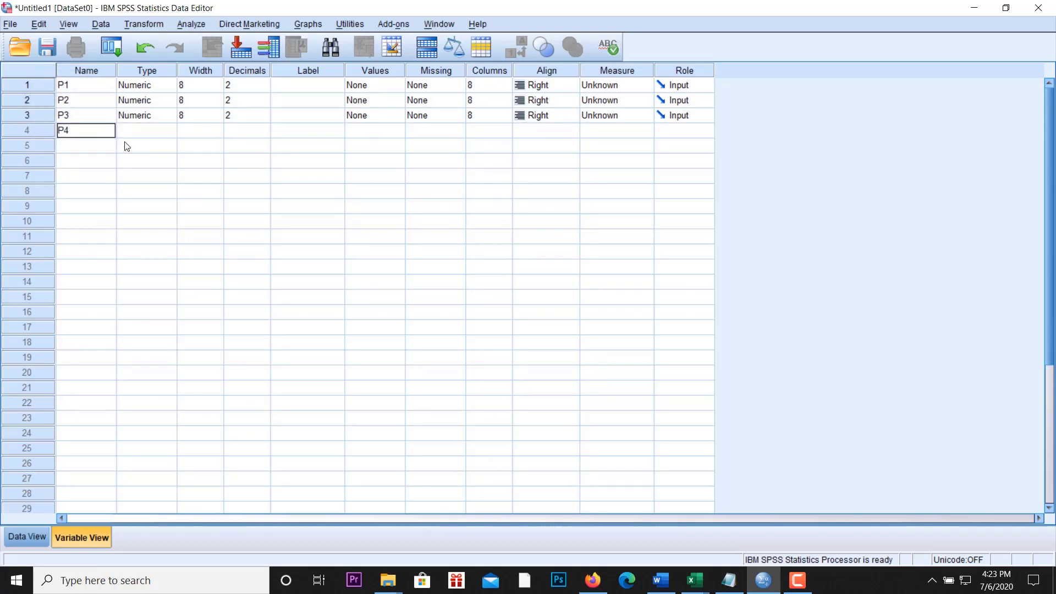
{"action": "left_click", "coordinate": [94, 145]}
{"action": "type", "text": "P"}
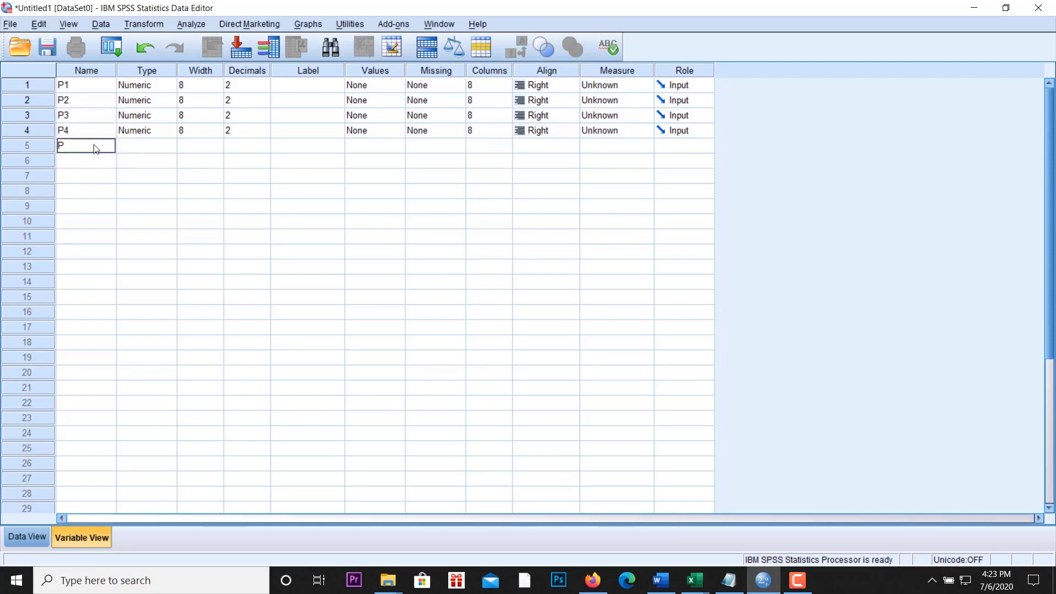
{"action": "type", "text": "5"}
{"action": "left_click", "coordinate": [80, 165]}
{"action": "type", "text": "T"}
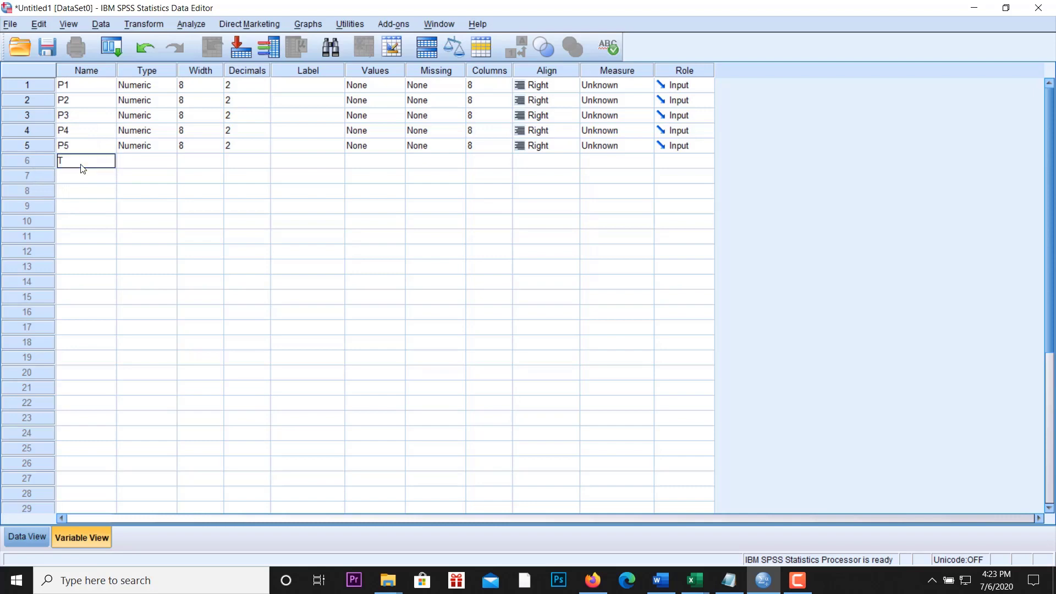
{"action": "type", "text": "OTAL"}
{"action": "left_click", "coordinate": [93, 189]}
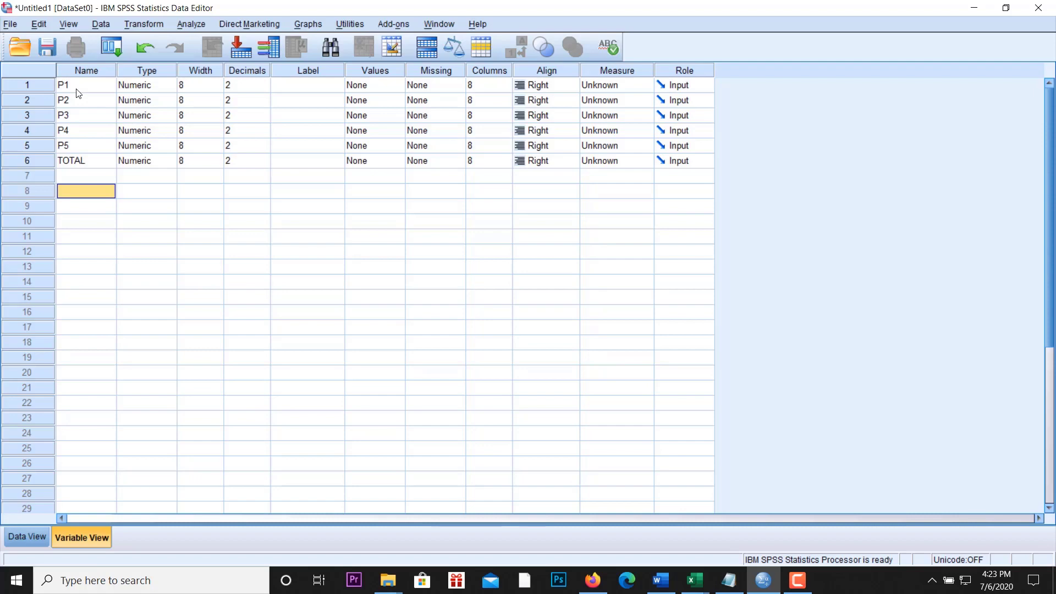
Set the decimals of variables P1, P2 and P3 to 0
{"action": "left_click", "coordinate": [249, 74]}
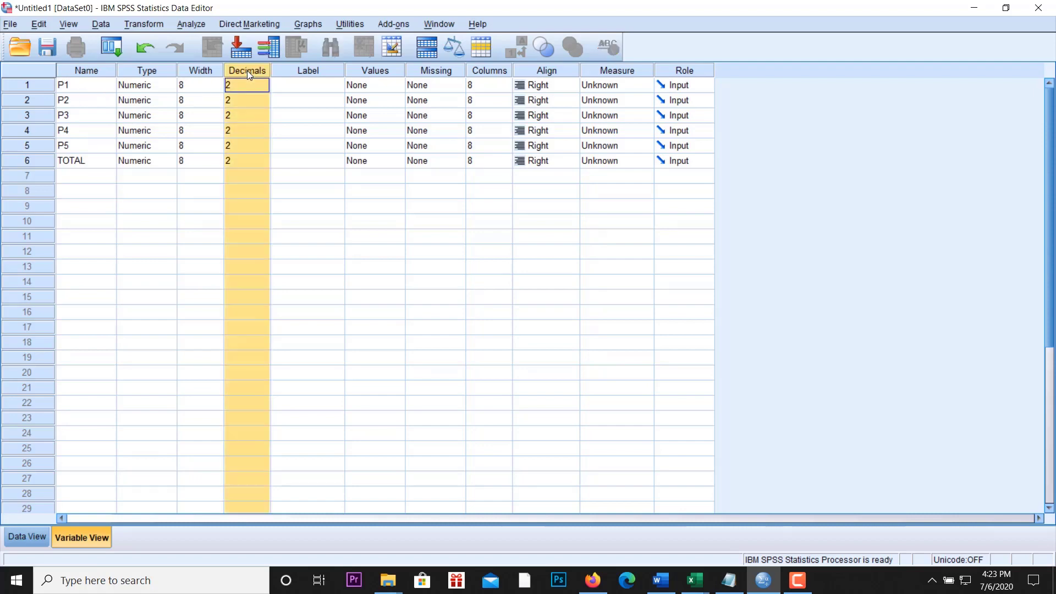
{"action": "left_click", "coordinate": [255, 86]}
{"action": "left_click", "coordinate": [266, 87]}
{"action": "left_click", "coordinate": [266, 88]}
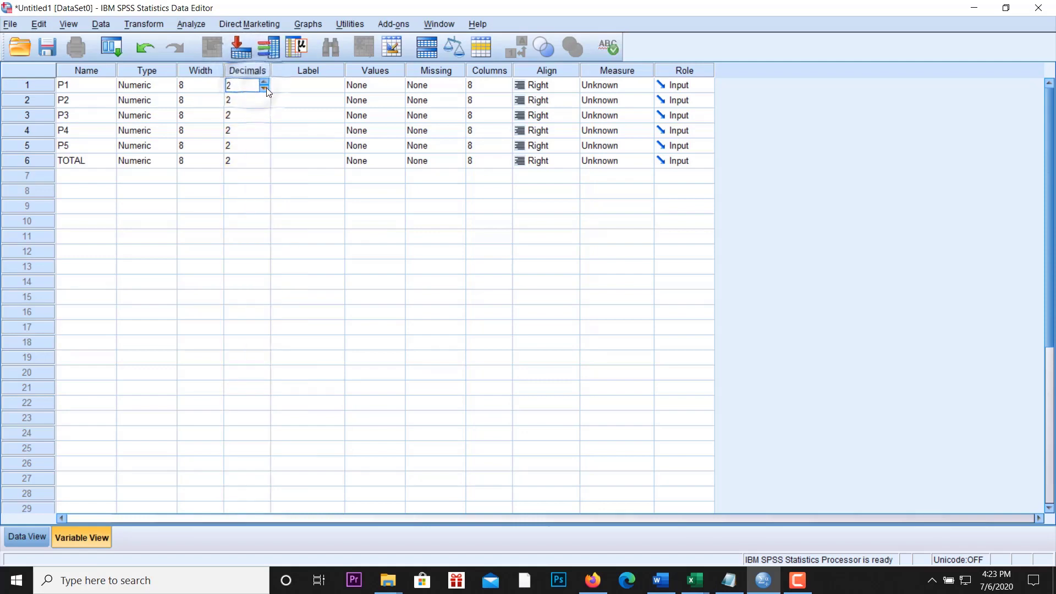
{"action": "left_click", "coordinate": [260, 99]}
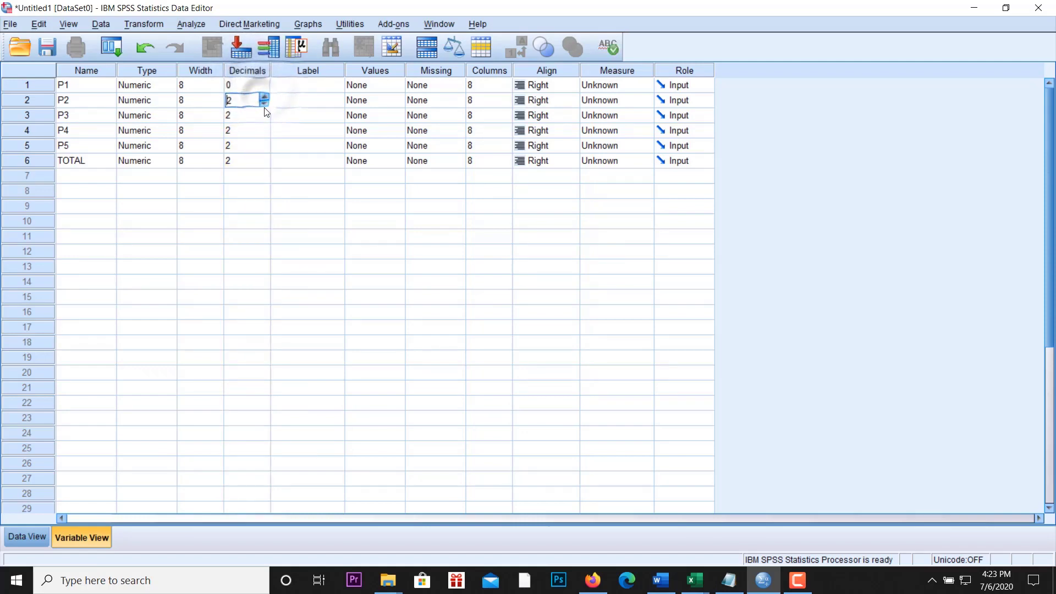
{"action": "left_click", "coordinate": [265, 103]}
{"action": "left_click", "coordinate": [264, 104]}
{"action": "left_click", "coordinate": [260, 120]}
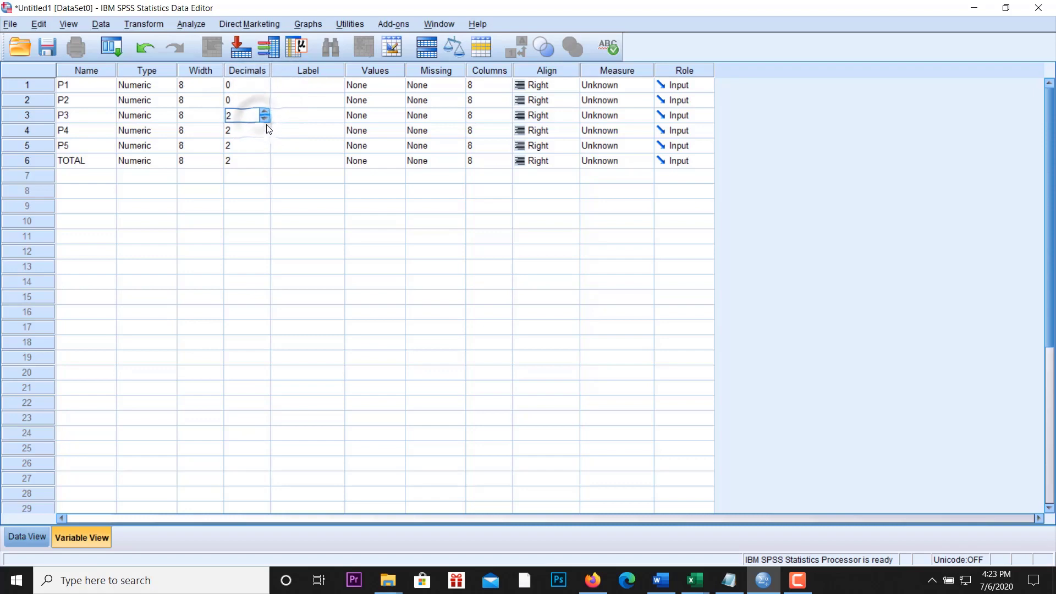
{"action": "left_click", "coordinate": [267, 117]}
{"action": "left_click", "coordinate": [266, 118]}
Set the decimals of variables P4, P5 and TOTAL to 0
{"action": "left_click", "coordinate": [252, 135]}
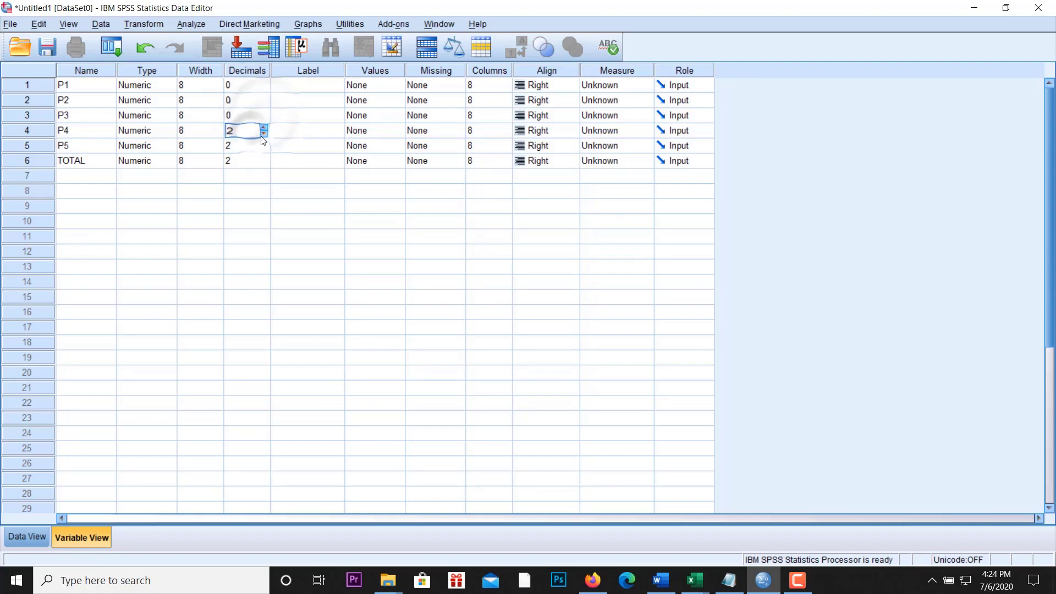
{"action": "left_click", "coordinate": [264, 133]}
{"action": "left_click", "coordinate": [264, 133]}
{"action": "left_click", "coordinate": [259, 148]}
{"action": "left_click", "coordinate": [263, 148]}
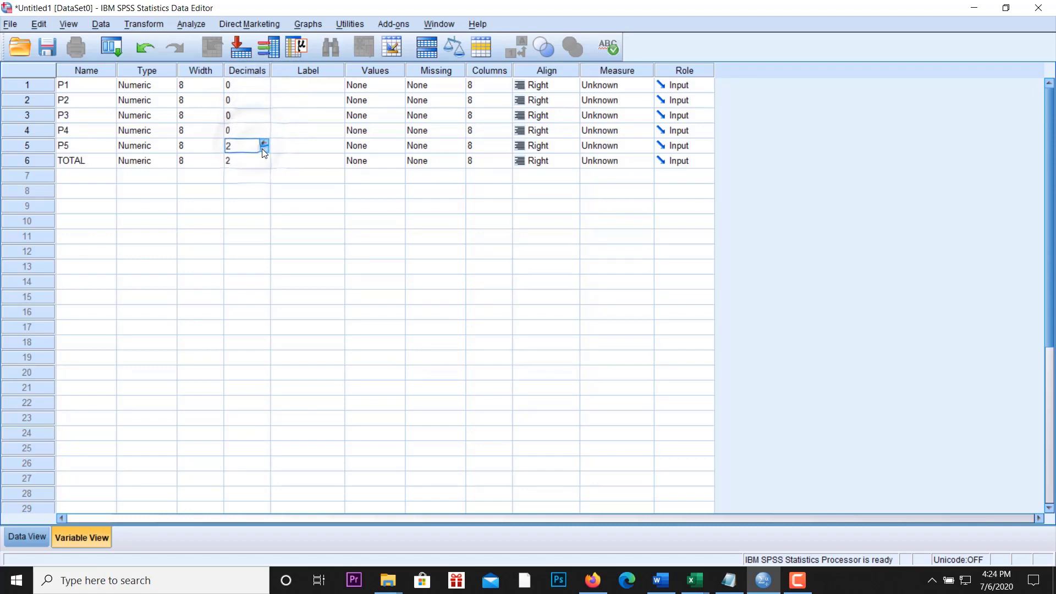
{"action": "left_click", "coordinate": [264, 148]}
{"action": "left_click", "coordinate": [253, 162]}
{"action": "left_click", "coordinate": [265, 164]}
{"action": "left_click", "coordinate": [265, 163]}
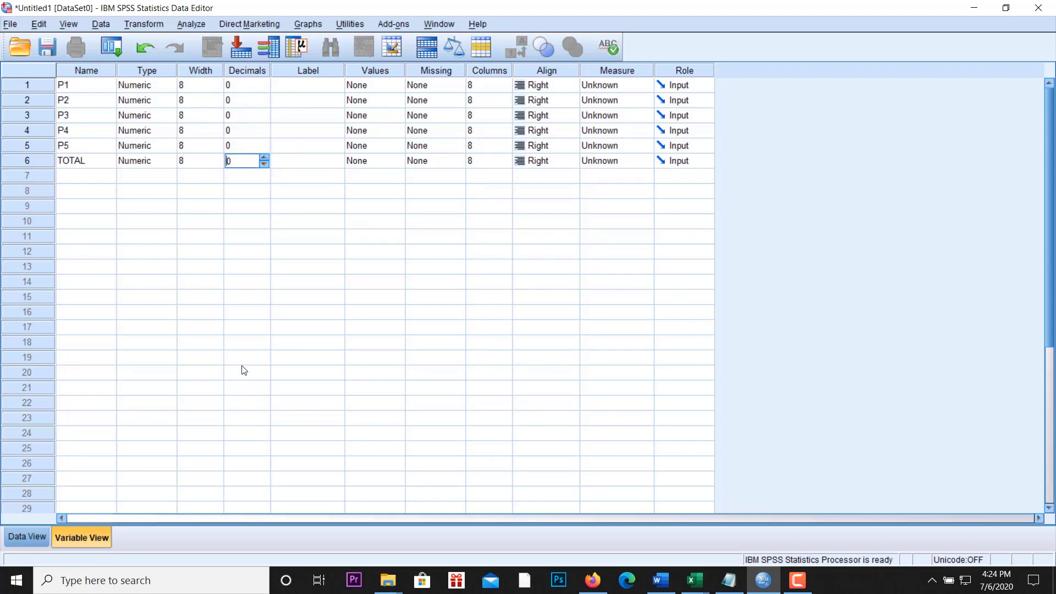
Switch to REKAP KUISIOPNER.xlsx in Excel and copy the Pernyataan X1 answers with their Jumlah totals, cells B3:G85 on Sheet1
{"action": "left_click", "coordinate": [34, 531]}
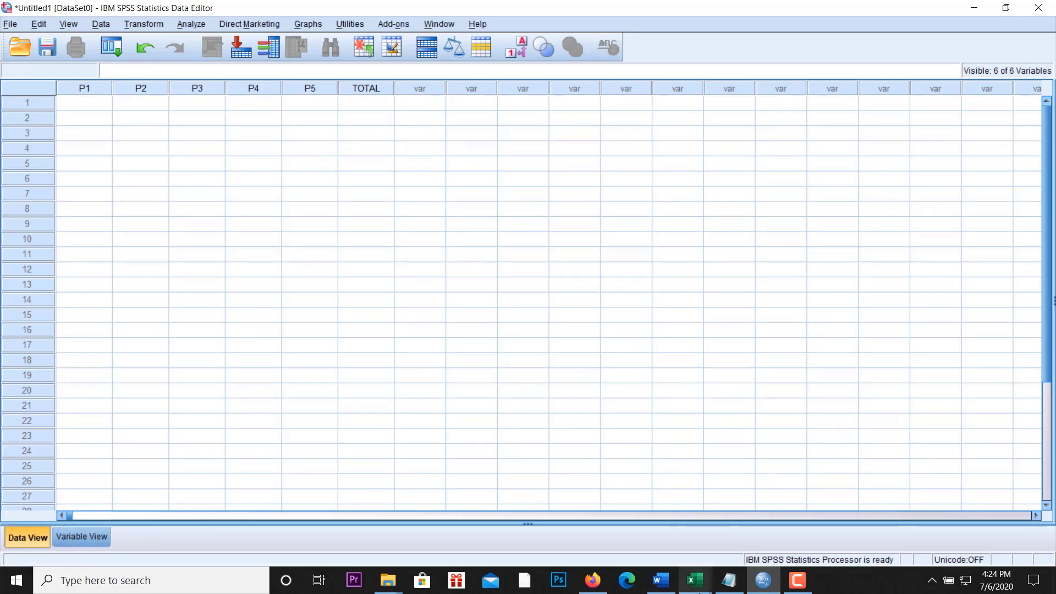
{"action": "left_click", "coordinate": [695, 580]}
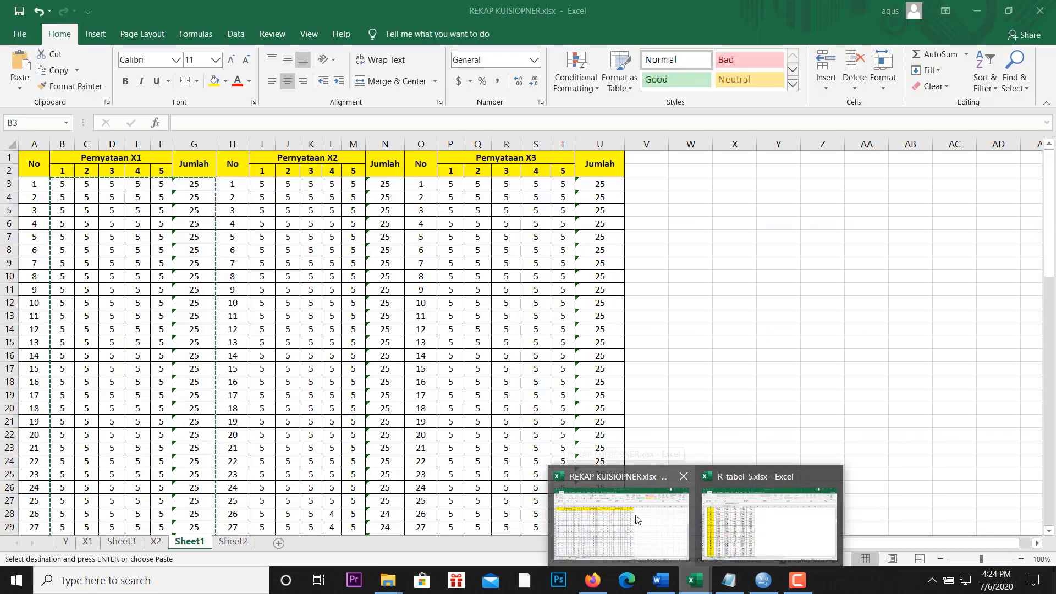
{"action": "left_click", "coordinate": [635, 520]}
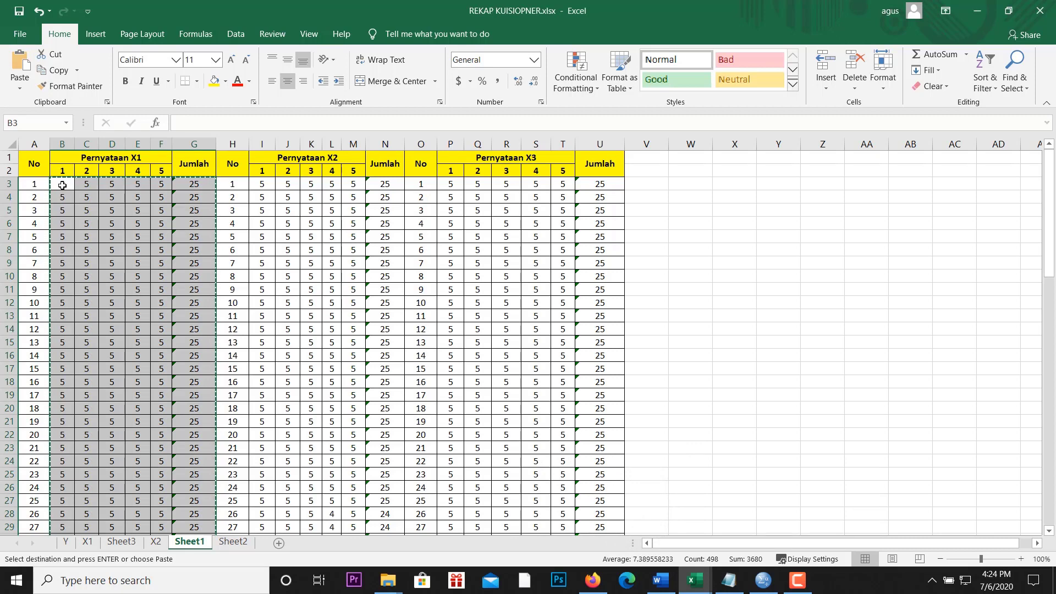
{"action": "left_click_drag", "start_coordinate": [62, 185], "coordinate": [179, 522]}
{"action": "right_click", "coordinate": [151, 328]}
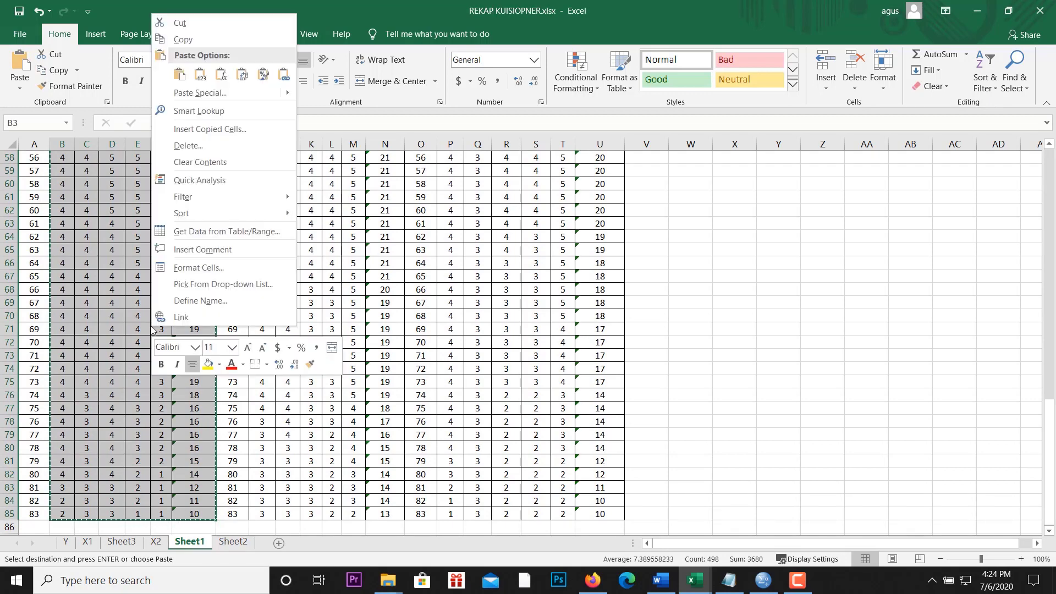
{"action": "left_click", "coordinate": [193, 37]}
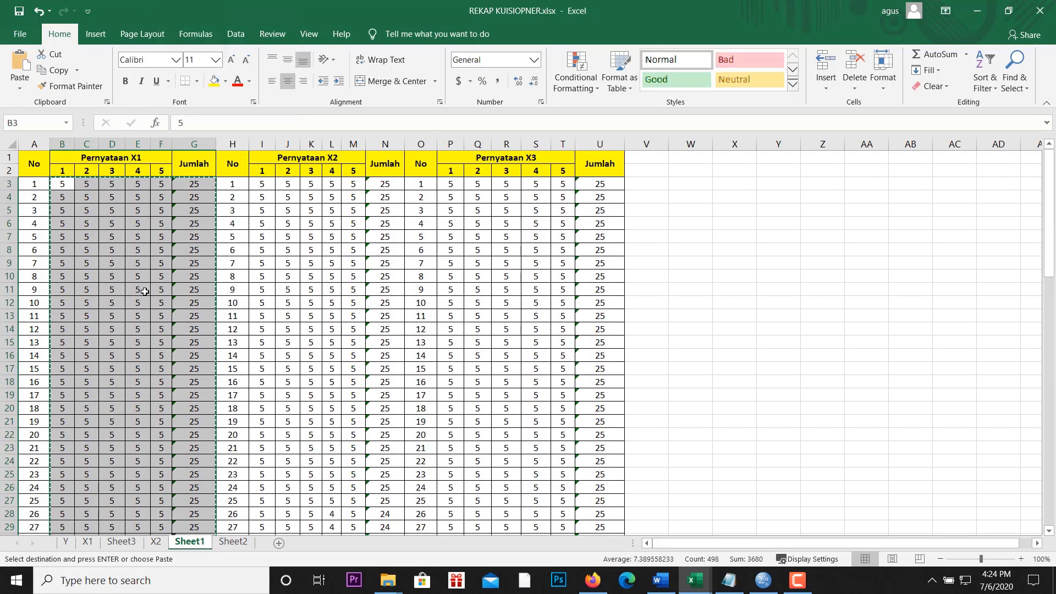
Paste the copied questionnaire data into the SPSS data grid, starting at row 1 of P1
{"action": "scroll", "coordinate": [144, 291], "scroll_direction": "down", "scroll_amount": 5}
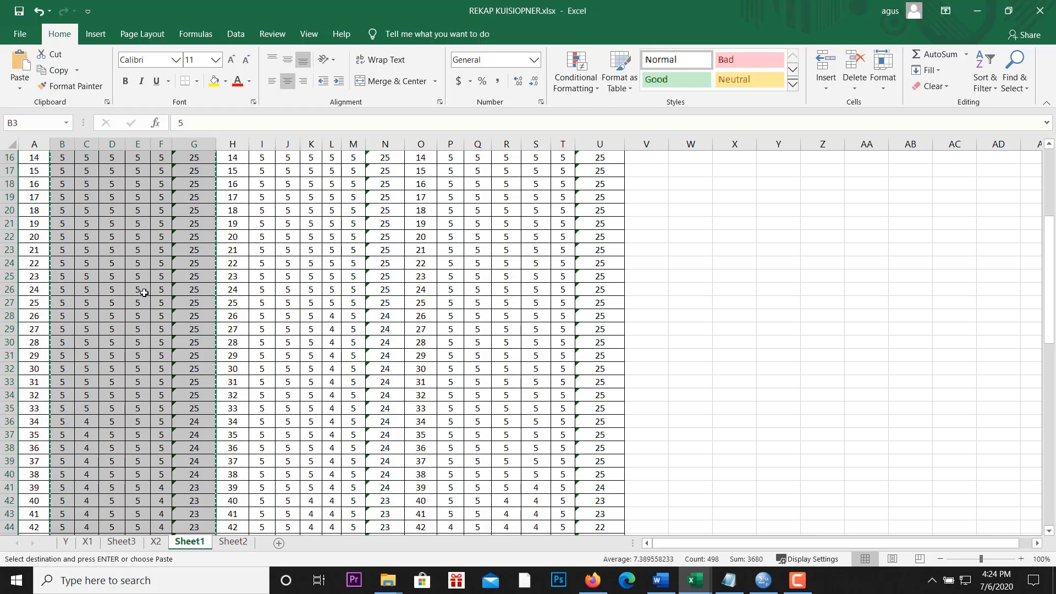
{"action": "scroll", "coordinate": [145, 291], "scroll_direction": "down", "scroll_amount": 9}
{"action": "scroll", "coordinate": [92, 494], "scroll_direction": "down", "scroll_amount": 5}
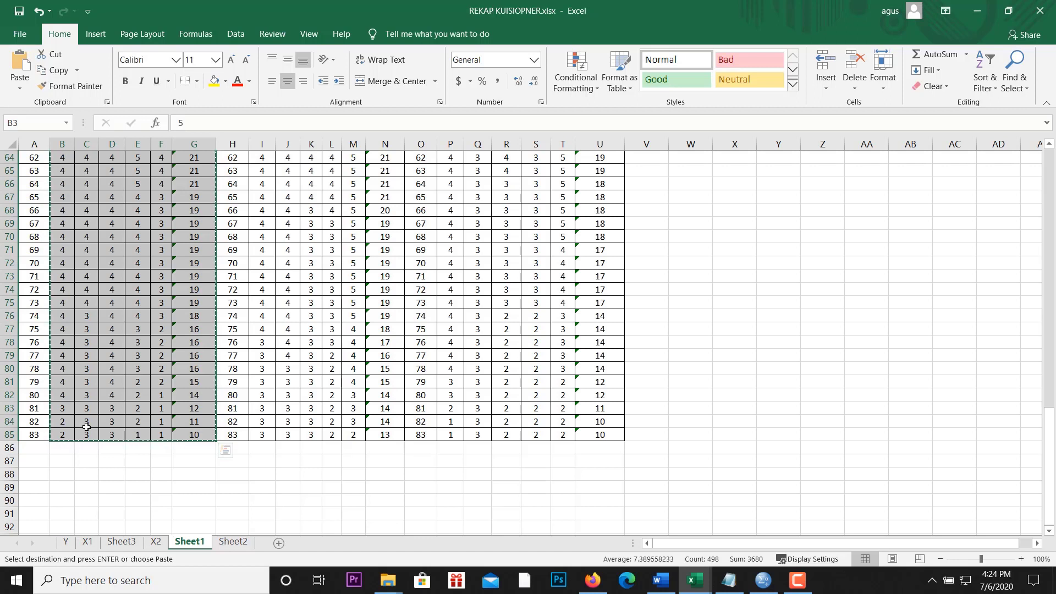
{"action": "left_click", "coordinate": [775, 588]}
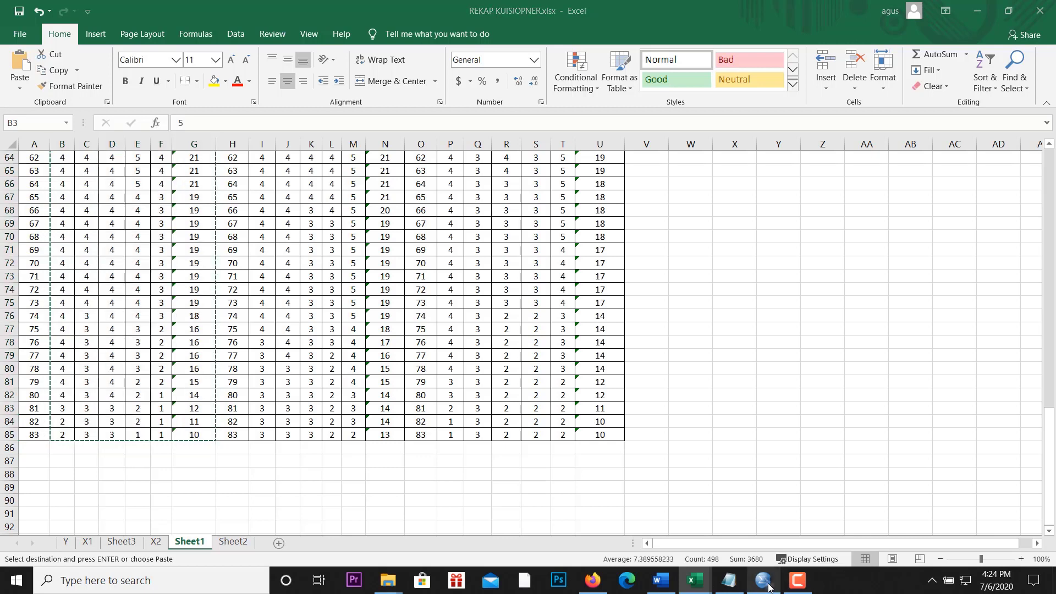
{"action": "left_click", "coordinate": [80, 107]}
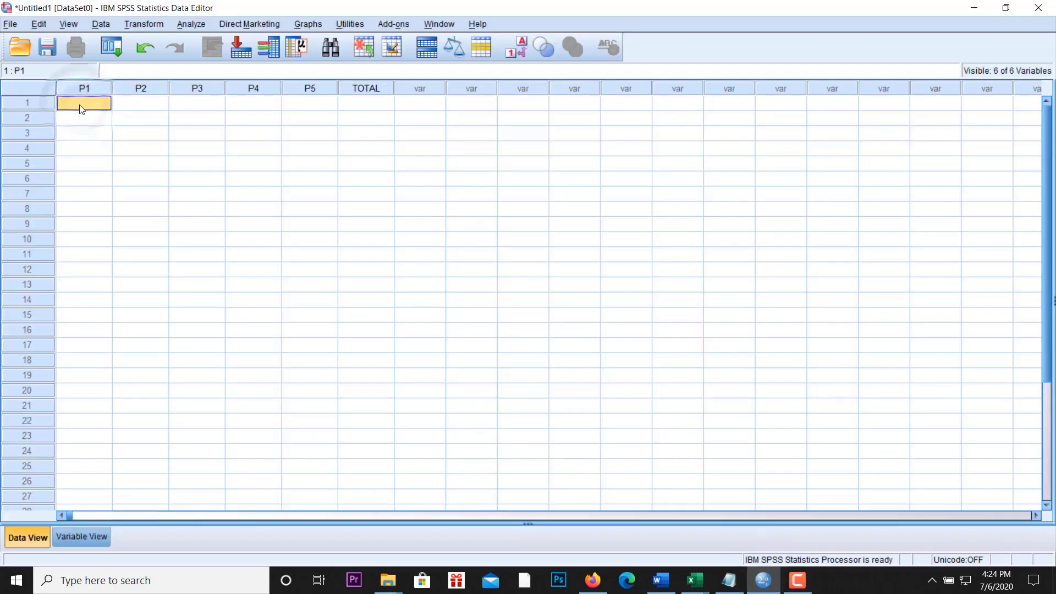
{"action": "key", "text": "ctrl+v"}
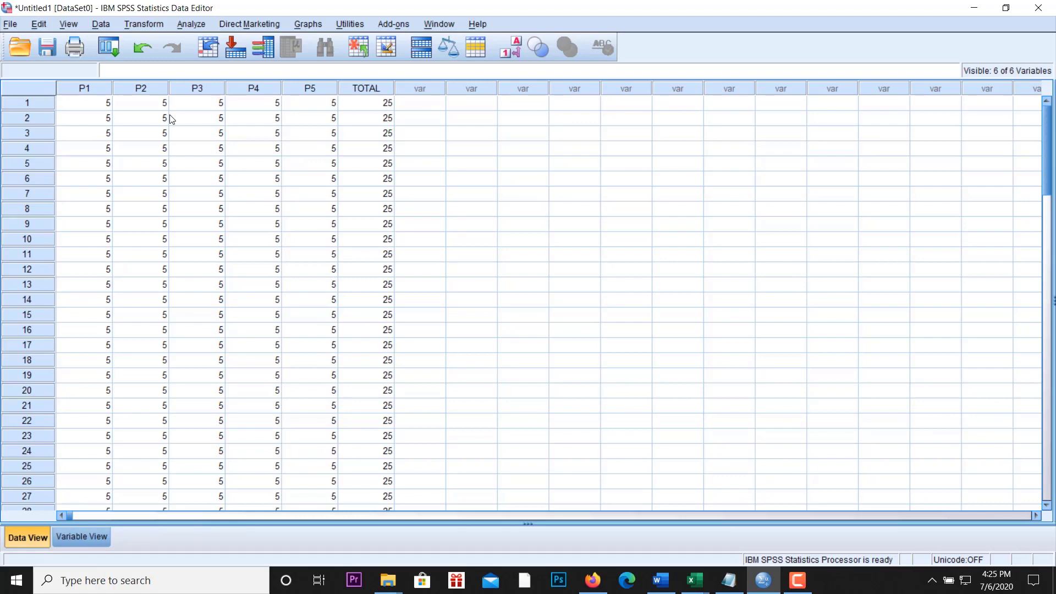
Run a two-tailed Pearson bivariate correlation on P1–P5 and TOTAL, with significant correlations flagged
{"action": "left_click", "coordinate": [191, 24]}
{"action": "mouse_move", "coordinate": [257, 151]}
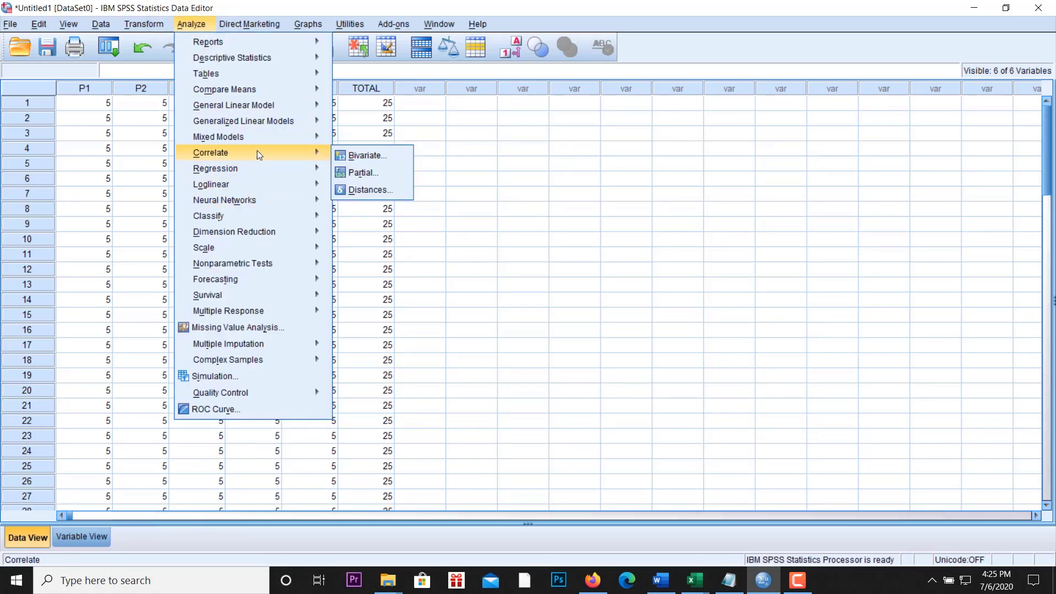
{"action": "left_click", "coordinate": [362, 156]}
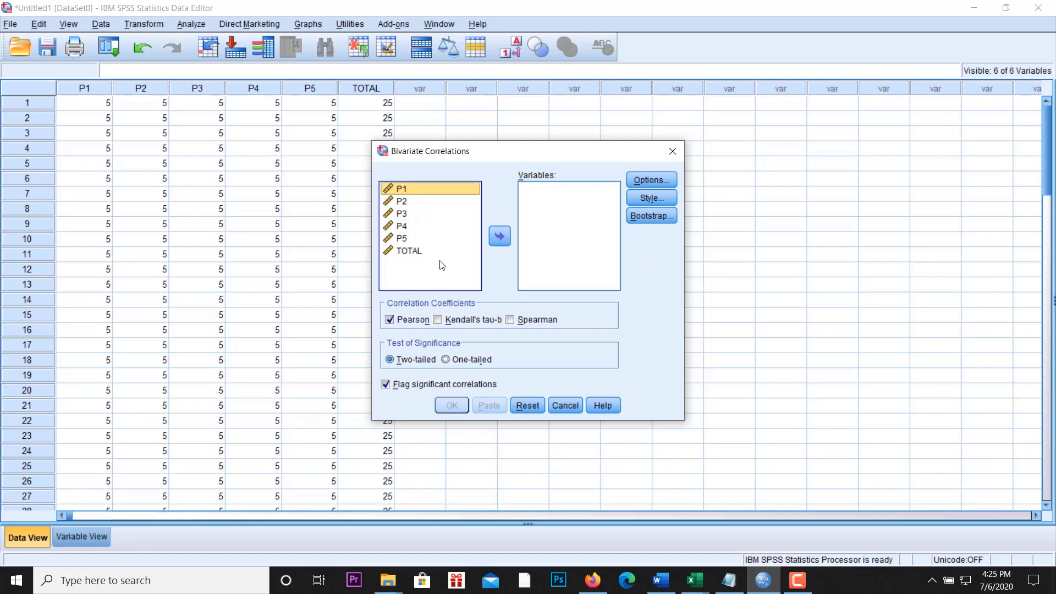
{"action": "left_click", "coordinate": [426, 199]}
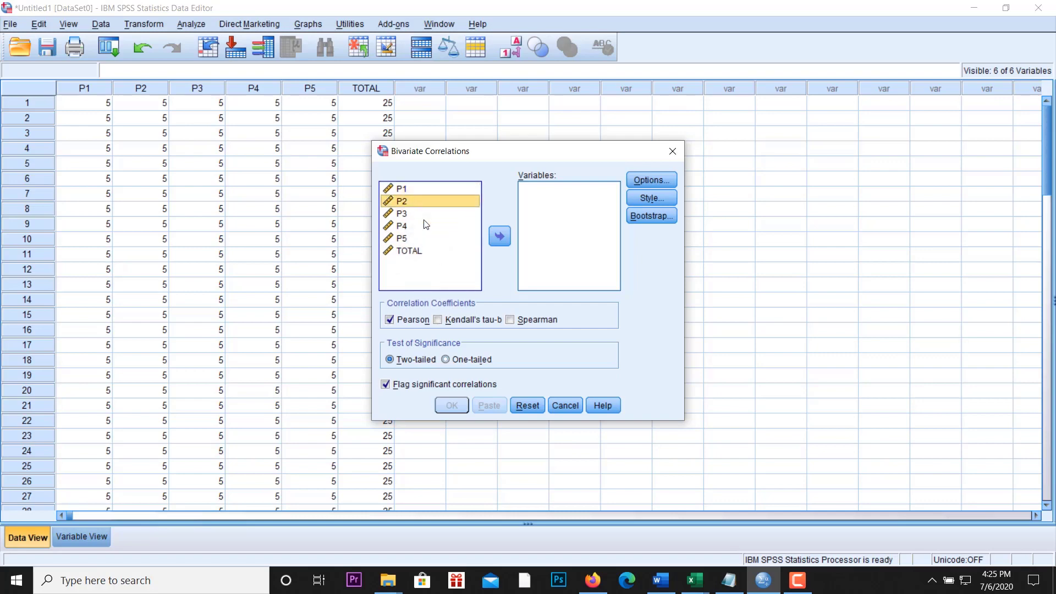
{"action": "key", "text": "ctrl+a"}
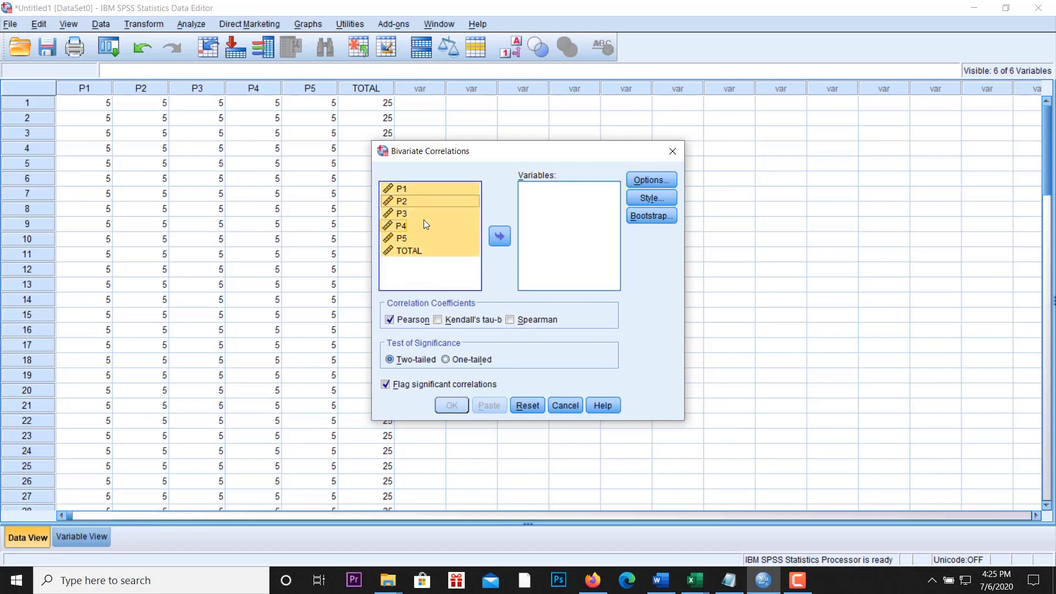
{"action": "left_click", "coordinate": [503, 239]}
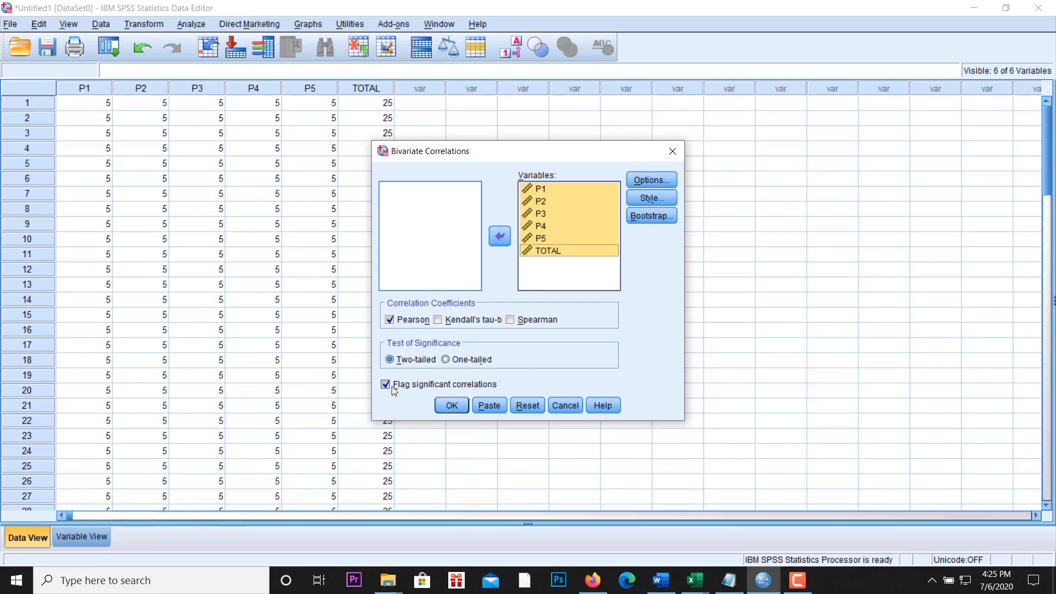
{"action": "left_click", "coordinate": [452, 406]}
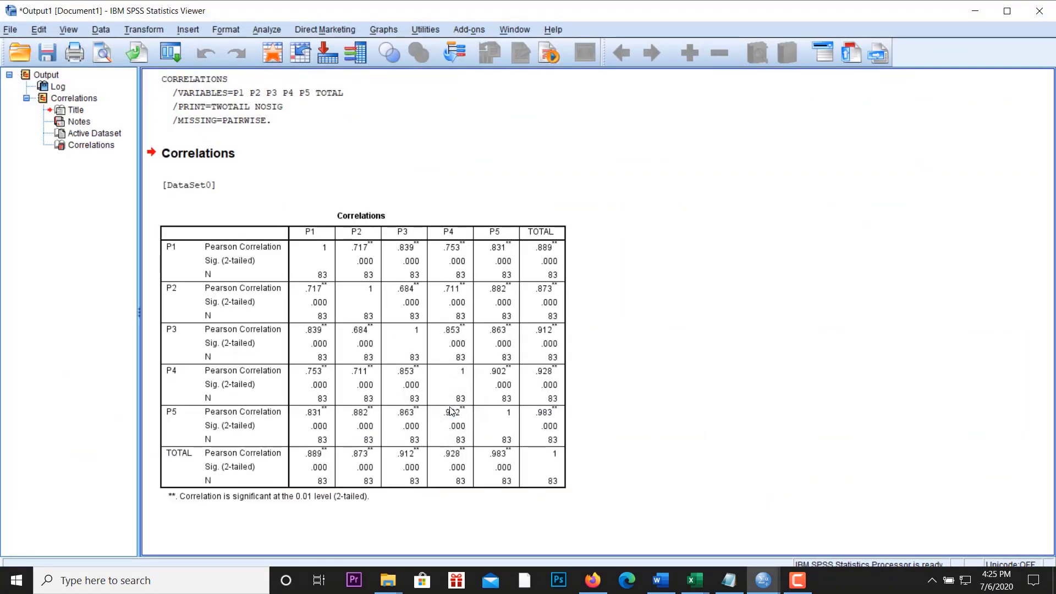
{"action": "left_click", "coordinate": [450, 410]}
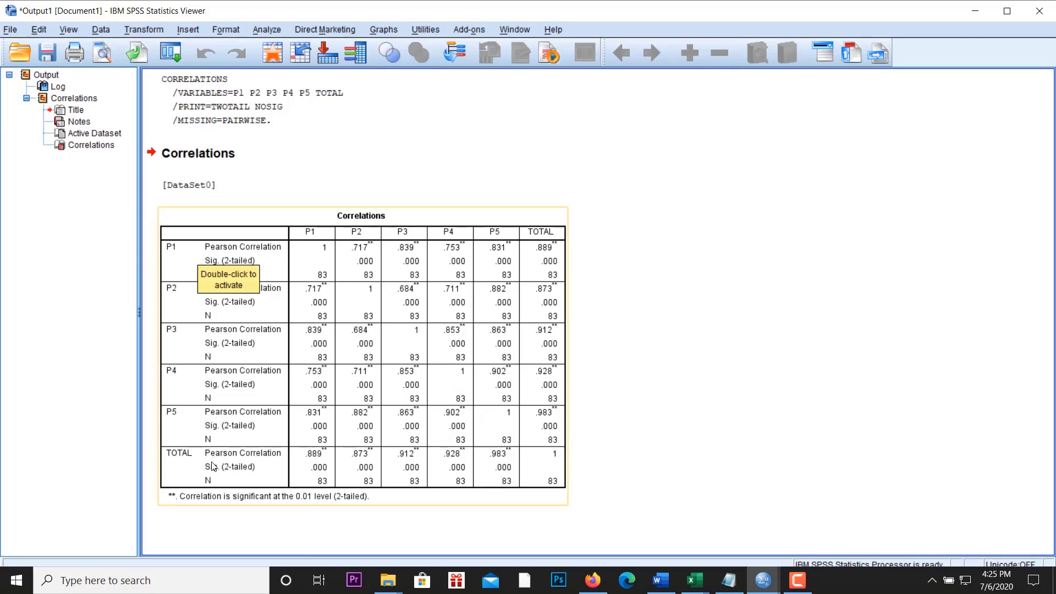
{"action": "left_click", "coordinate": [492, 193]}
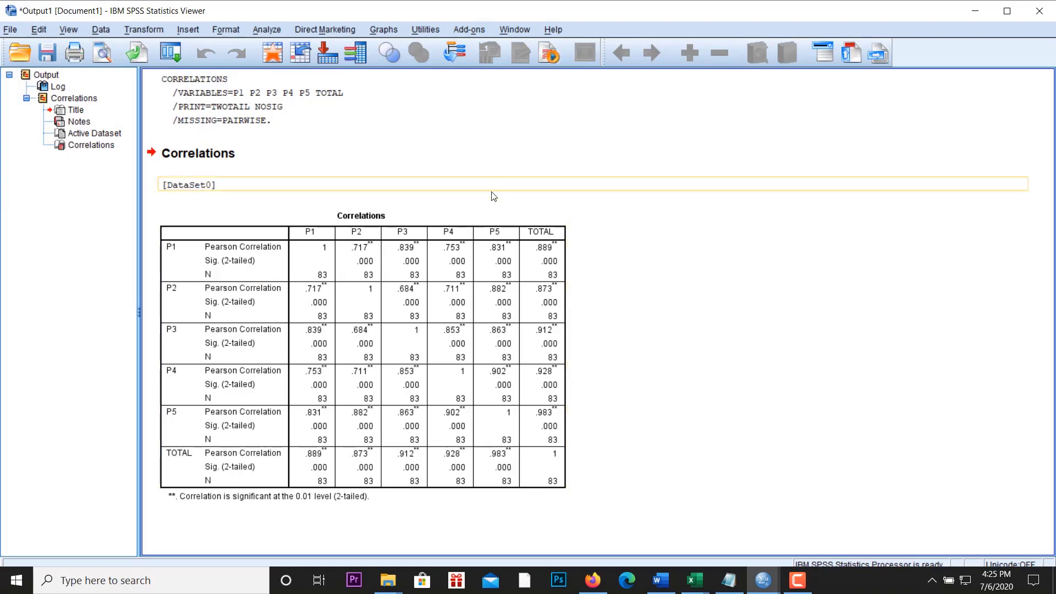
{"action": "left_click", "coordinate": [477, 254]}
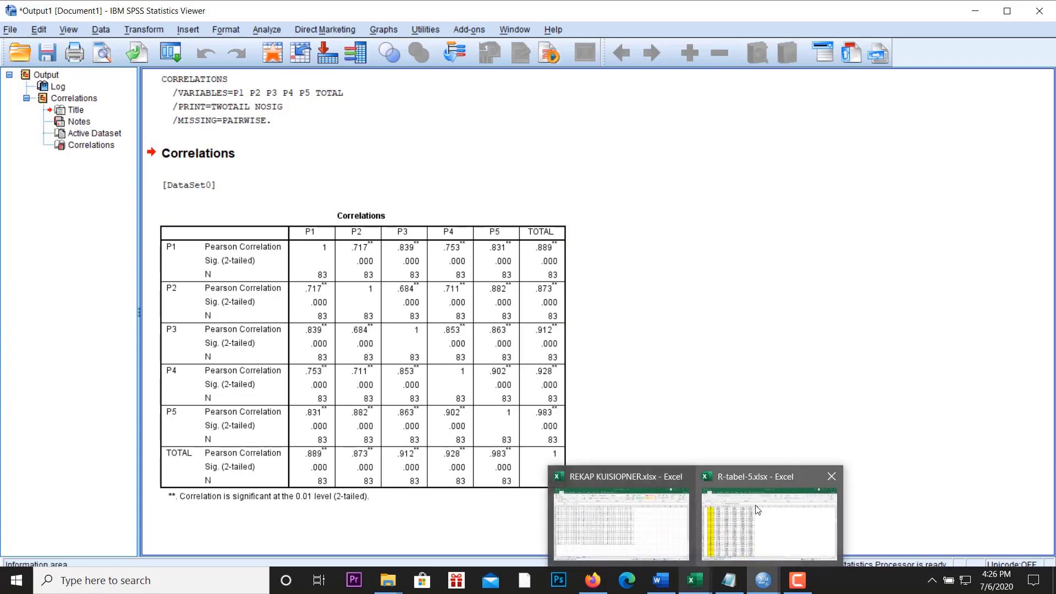
Switch to the Notepad notes and fill in the R Tabel line with "N-2 (83-2=81)="
{"action": "left_click", "coordinate": [729, 580]}
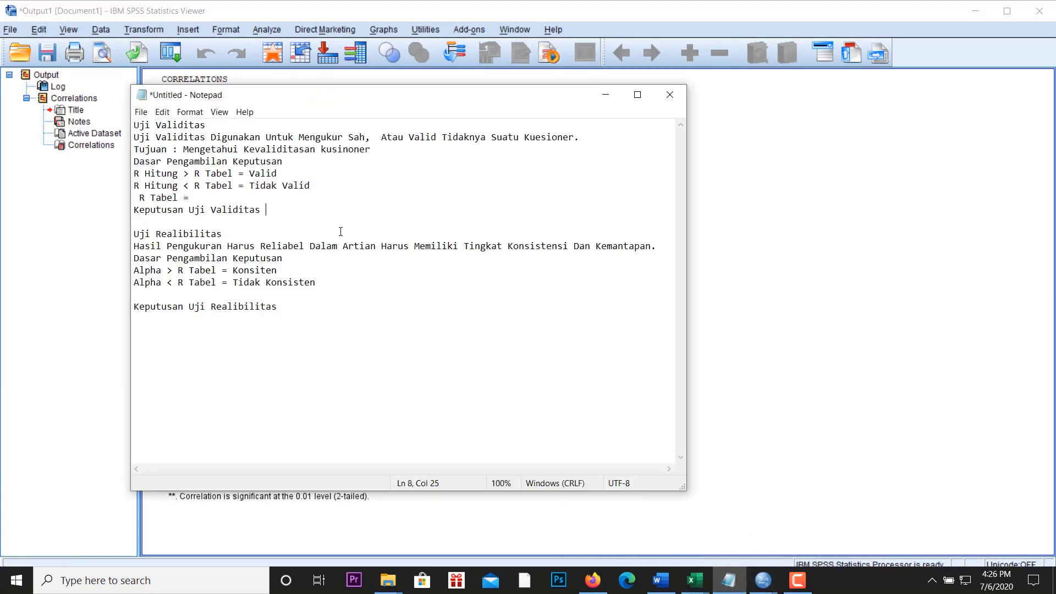
{"action": "left_click", "coordinate": [220, 198]}
{"action": "type", "text": "N-2 (83-2=81)="}
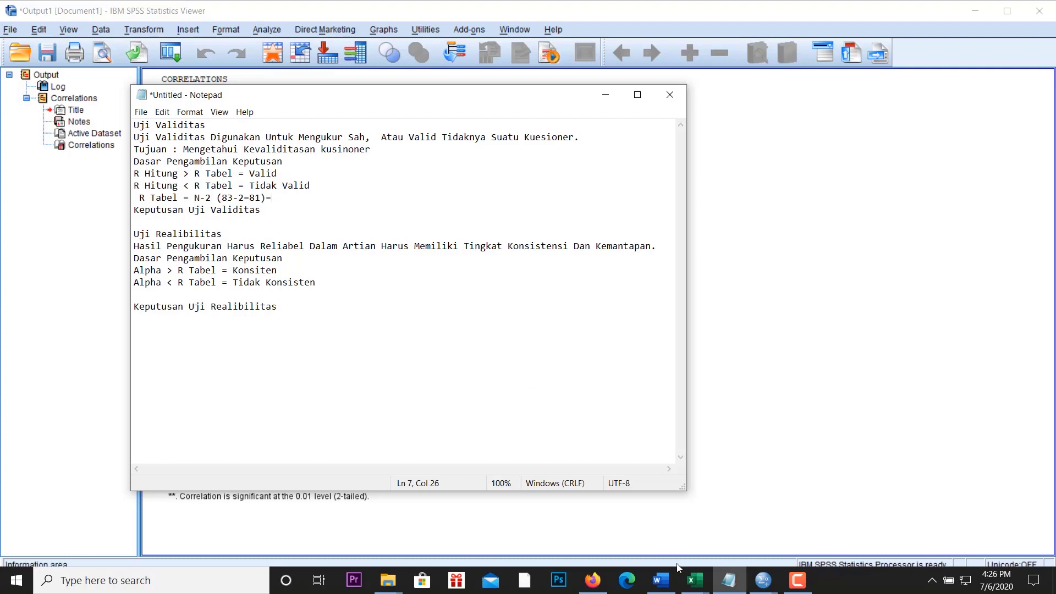
Look up the 0.05 r value for DF 81 in R-tabel-5.xlsx and add 0,2159 to the R Tabel line in Notepad
{"action": "mouse_move", "coordinate": [696, 585]}
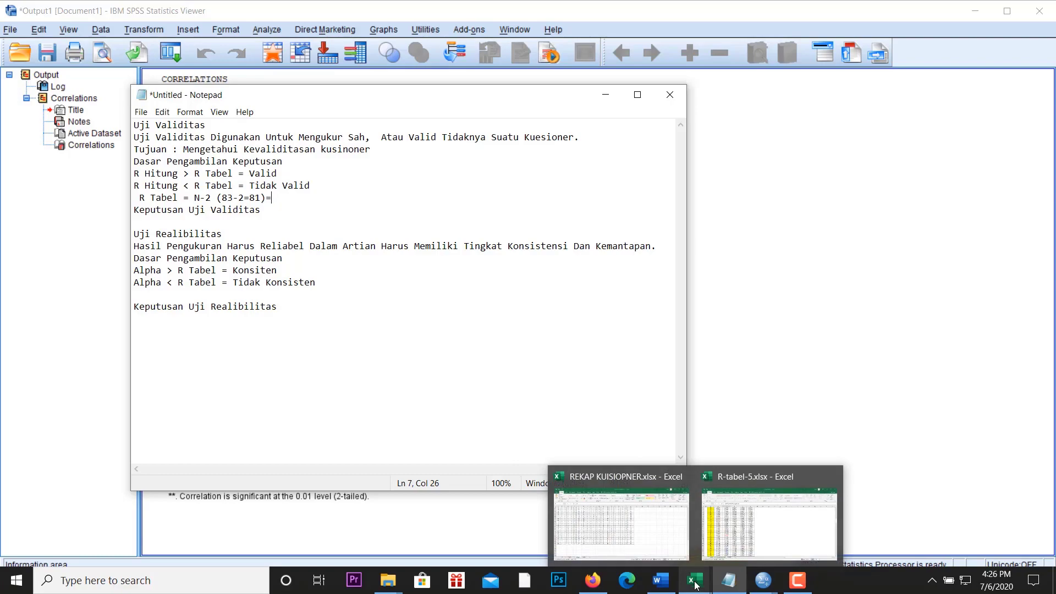
{"action": "left_click", "coordinate": [737, 545]}
{"action": "scroll", "coordinate": [294, 341], "scroll_direction": "up", "scroll_amount": 20}
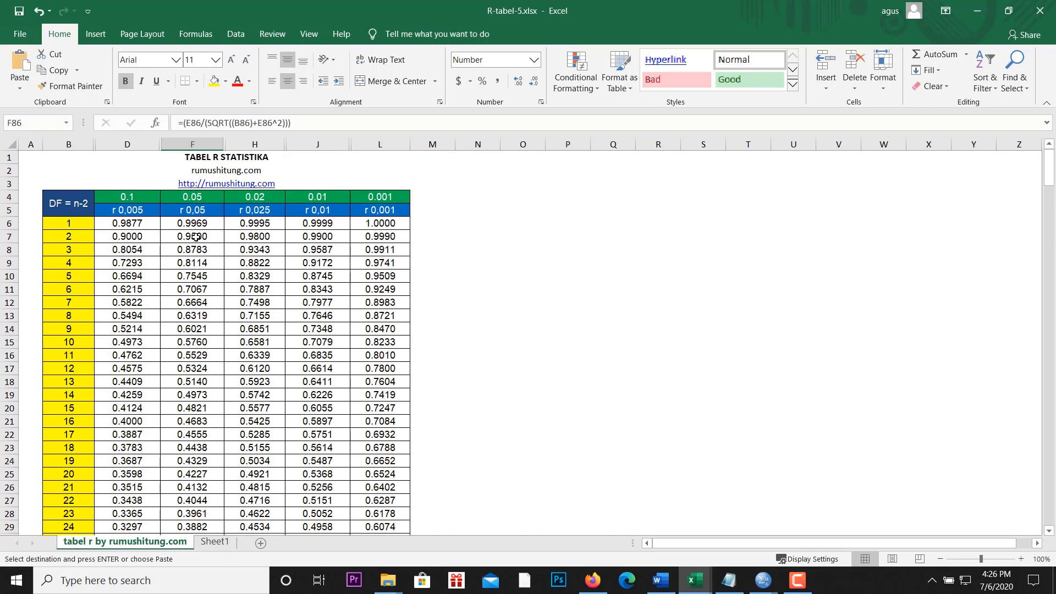
{"action": "scroll", "coordinate": [196, 237], "scroll_direction": "down", "scroll_amount": 5}
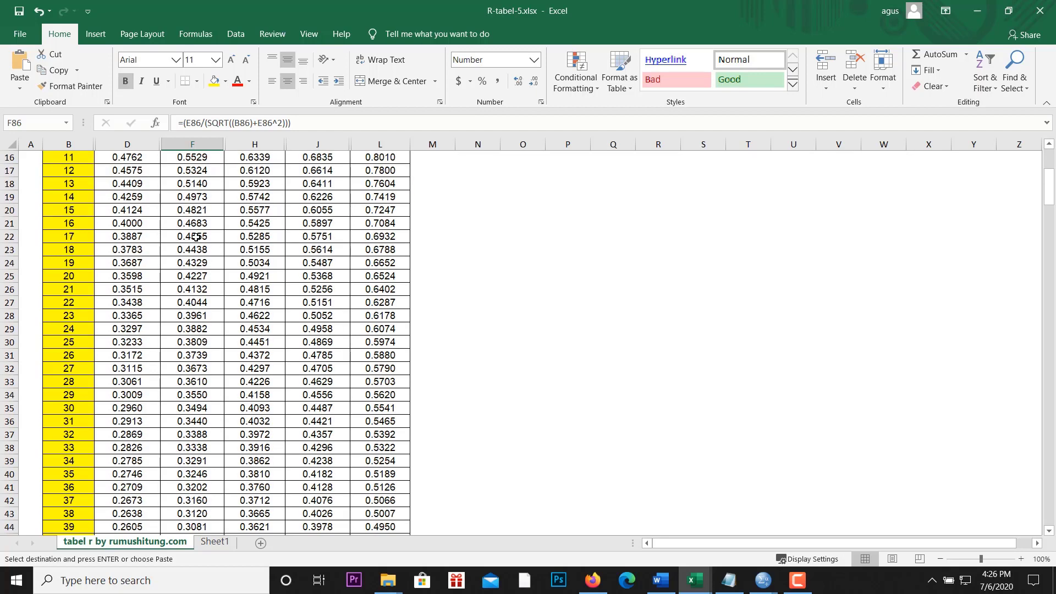
{"action": "scroll", "coordinate": [196, 237], "scroll_direction": "down", "scroll_amount": 19}
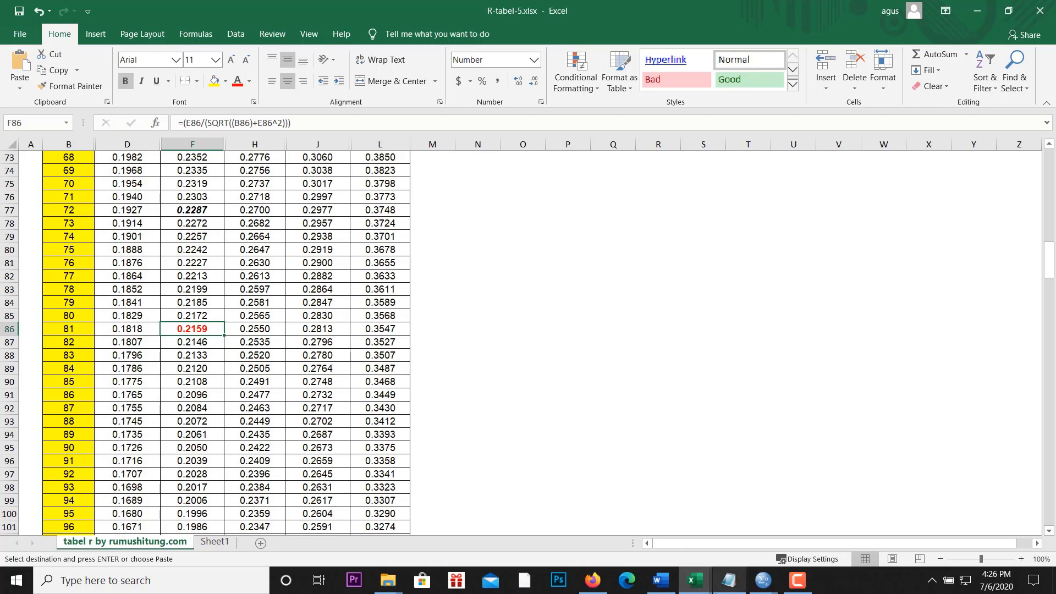
{"action": "left_click", "coordinate": [729, 580]}
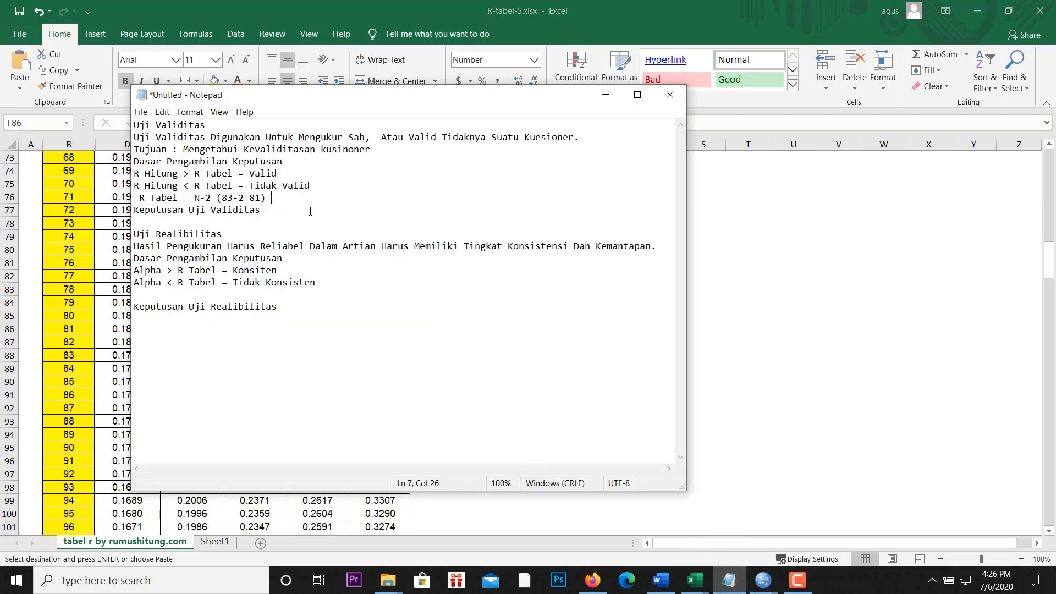
{"action": "type", "text": "0,2159"}
Bring up the SPSS output and place the Notepad window beside it, leaving the whole Correlations table uncovered
{"action": "left_click", "coordinate": [762, 580]}
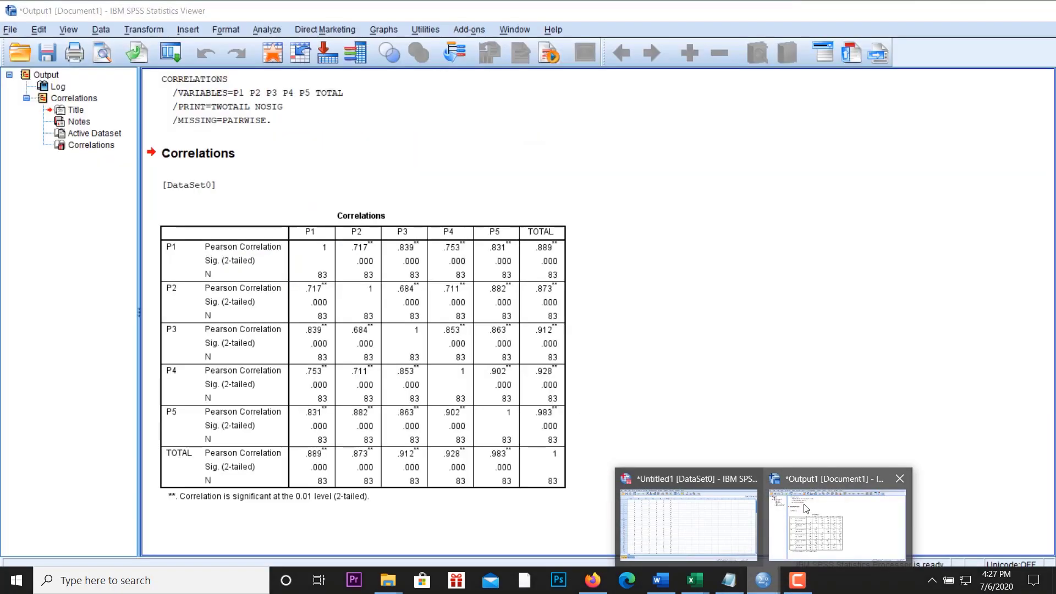
{"action": "left_click", "coordinate": [775, 531]}
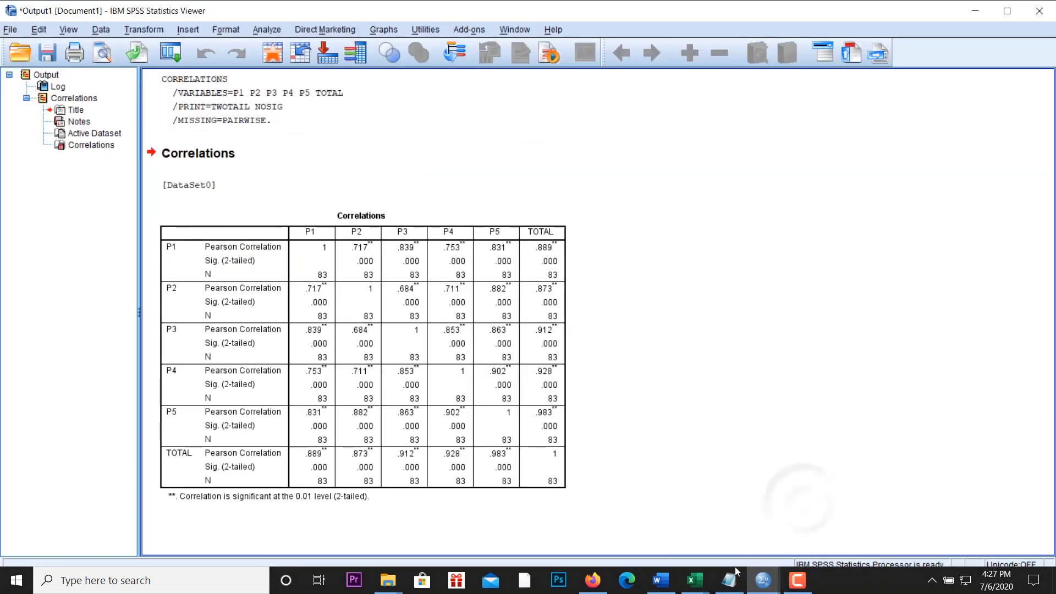
{"action": "left_click", "coordinate": [723, 585]}
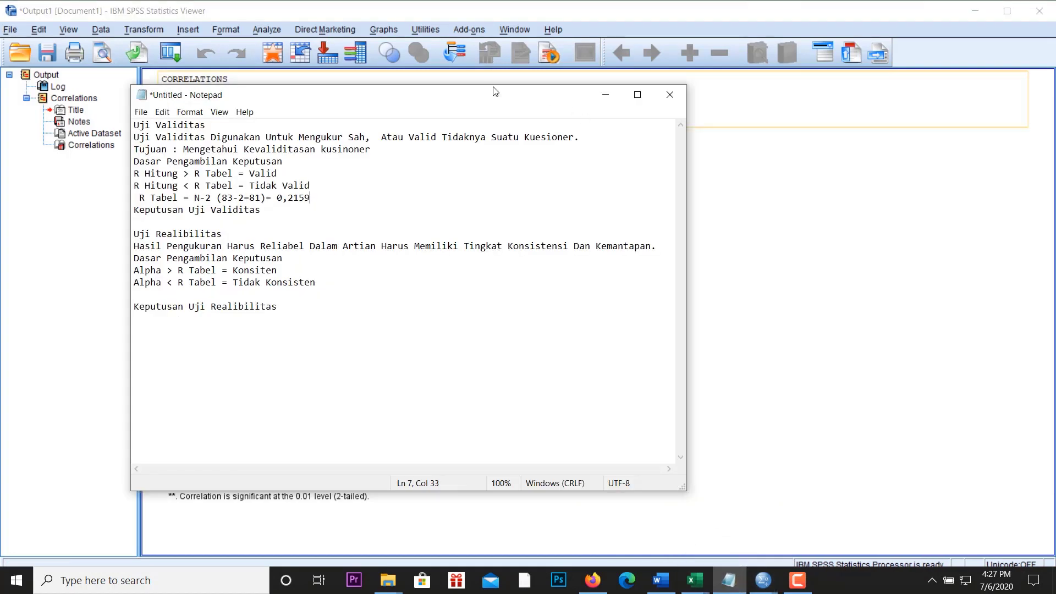
{"action": "left_click_drag", "start_coordinate": [493, 91], "coordinate": [421, 351]}
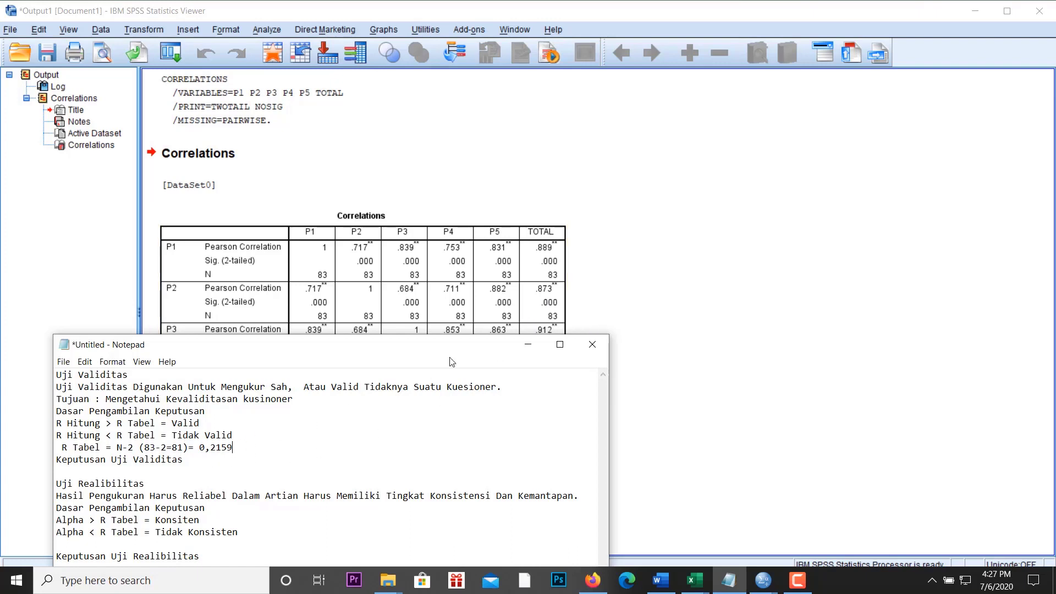
{"action": "left_click_drag", "start_coordinate": [492, 351], "coordinate": [1016, 142]}
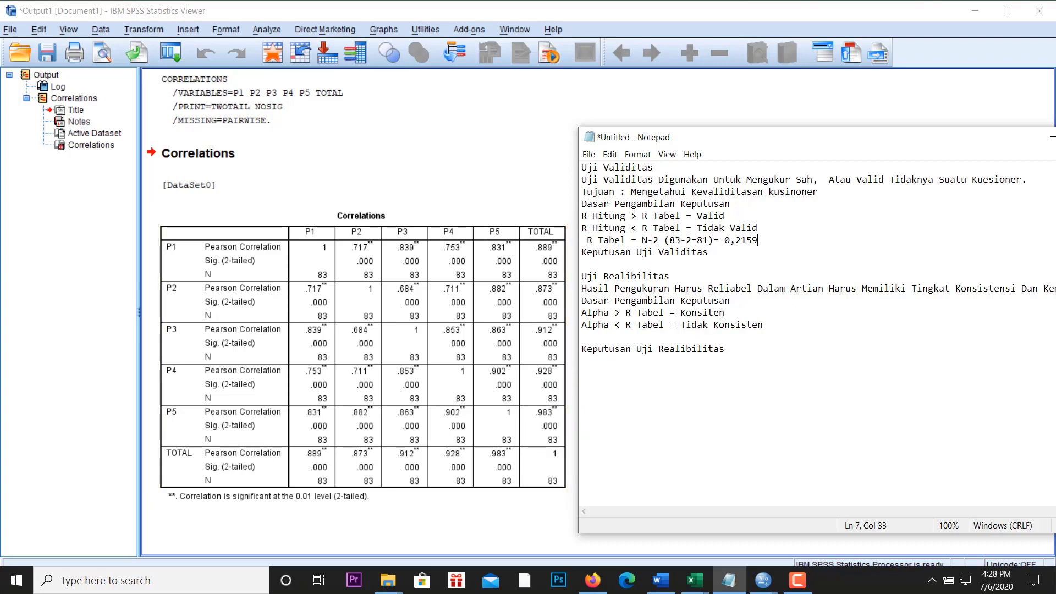
Enter VALID under Keputusan Uji Validitas in the notes and move the Notepad window fully into view
{"action": "left_click", "coordinate": [715, 261]}
{"action": "type", "text": "VALID"}
{"action": "left_click_drag", "start_coordinate": [787, 138], "coordinate": [669, 148]}
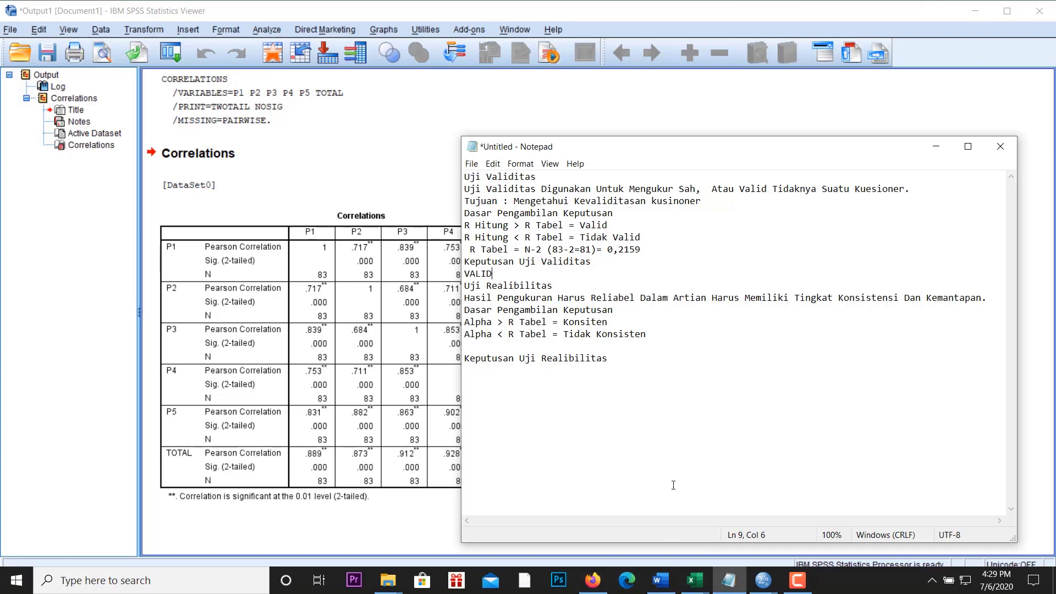
Switch to the SPSS Data Editor and set up a Reliability Analysis with P1–P5 and TOTAL as items
{"action": "mouse_move", "coordinate": [762, 580]}
{"action": "left_click", "coordinate": [668, 525]}
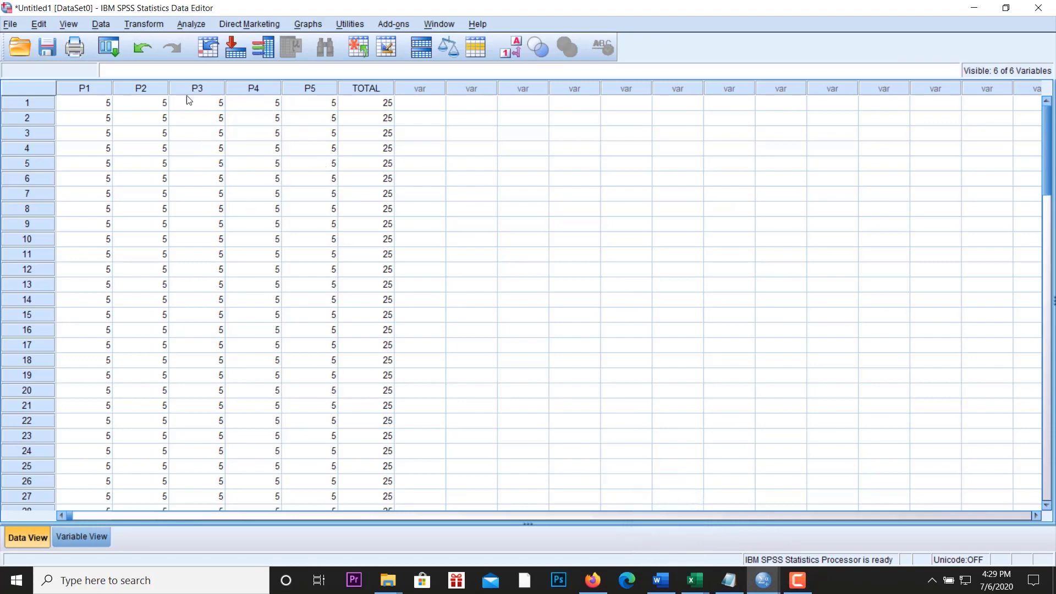
{"action": "left_click", "coordinate": [190, 24]}
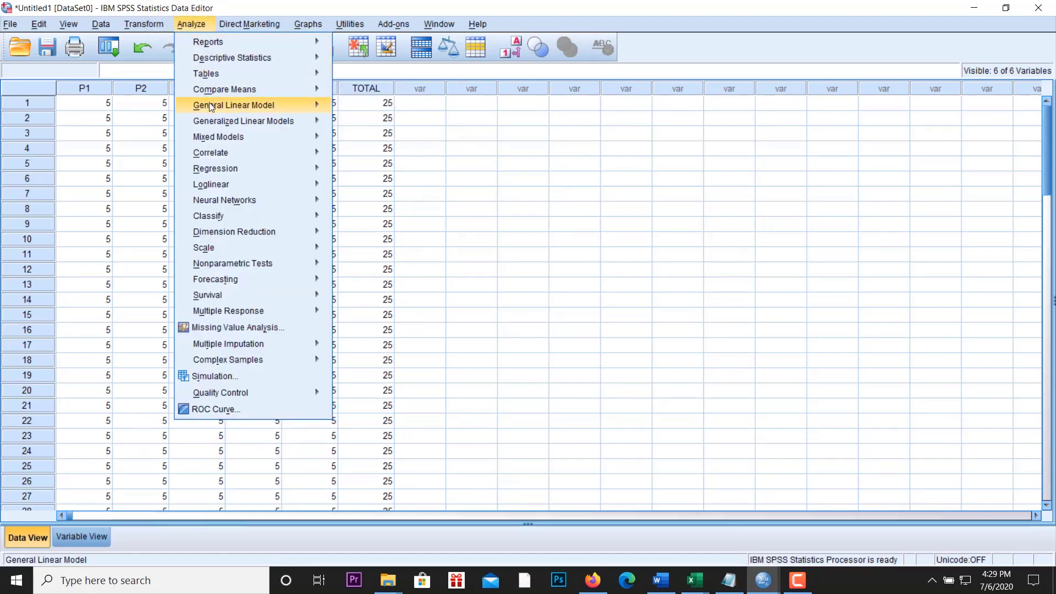
{"action": "mouse_move", "coordinate": [312, 251]}
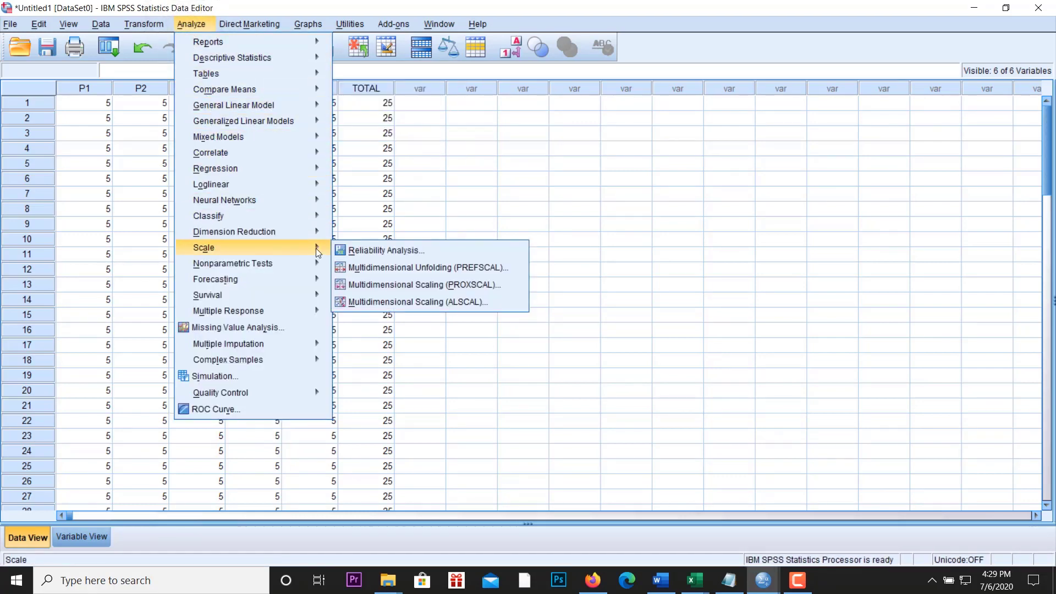
{"action": "left_click", "coordinate": [368, 252]}
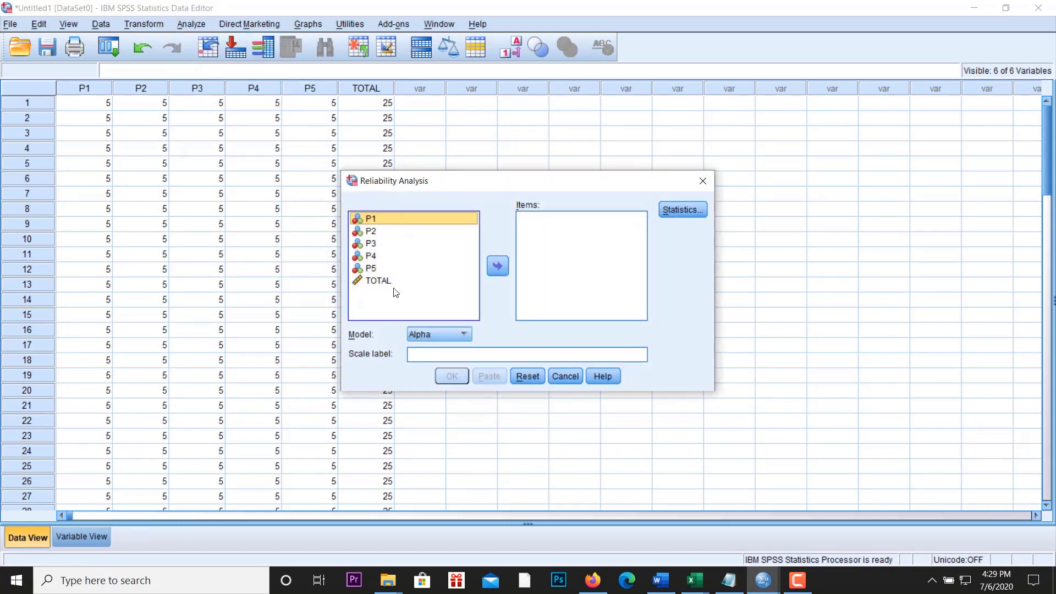
{"action": "left_click", "coordinate": [391, 292]}
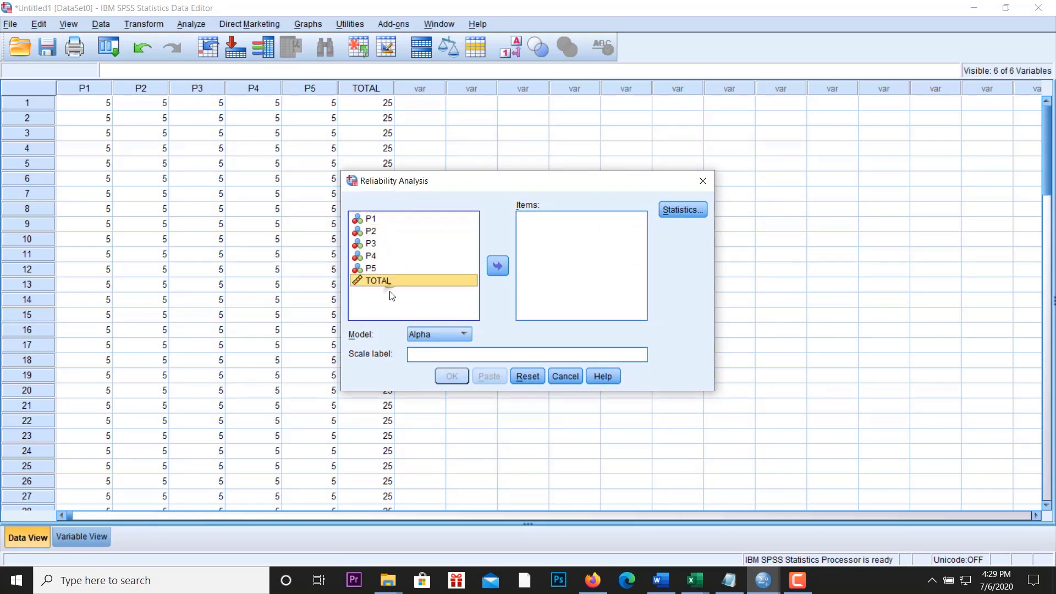
{"action": "key", "text": "ctrl+a"}
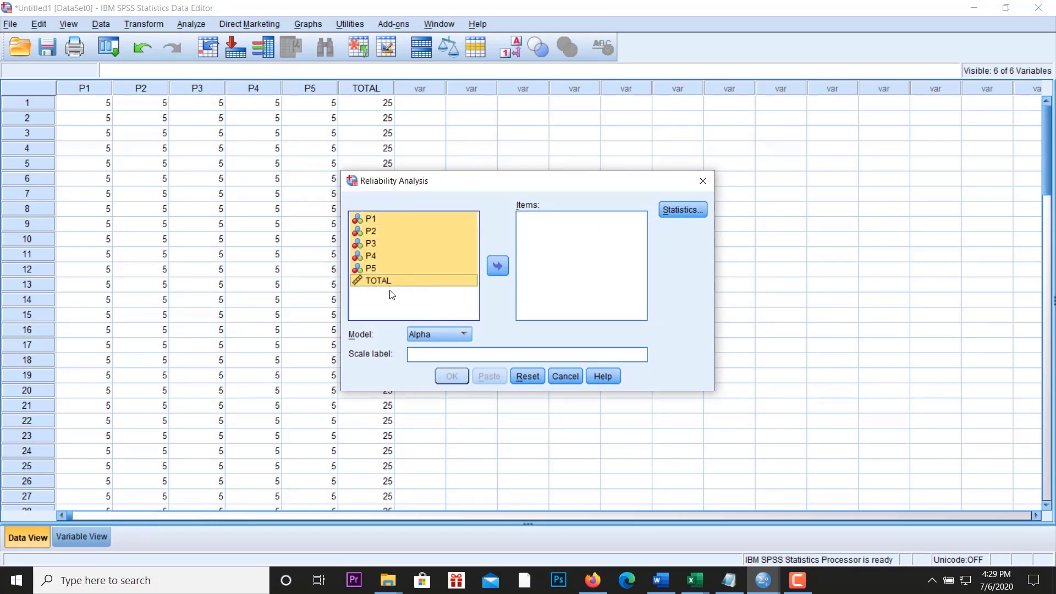
{"action": "left_click", "coordinate": [499, 268]}
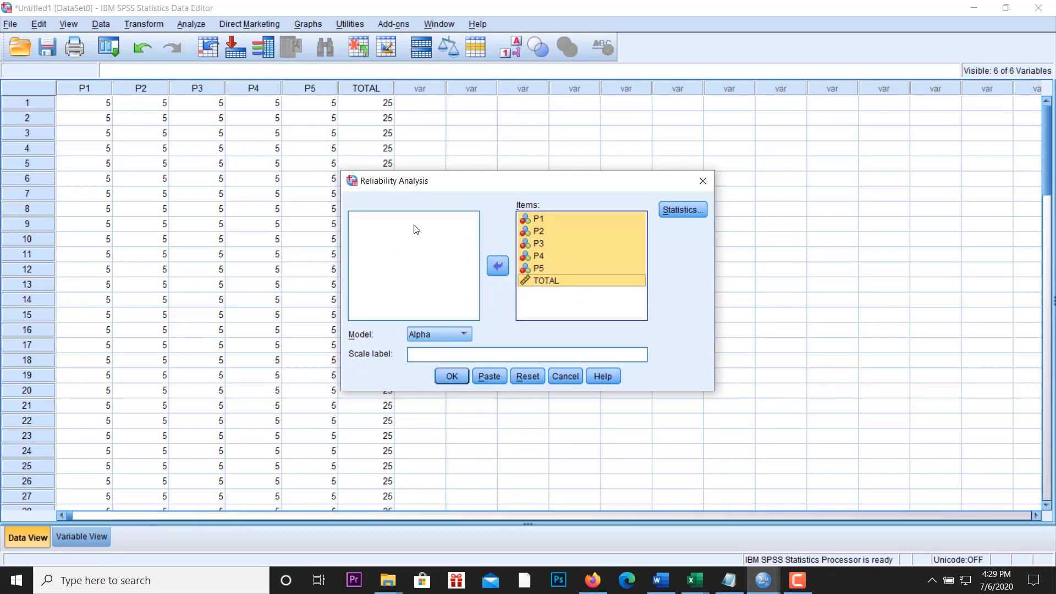
Include the Scale if item deleted descriptives and run the reliability analysis with the Alpha model
{"action": "left_click", "coordinate": [681, 213]}
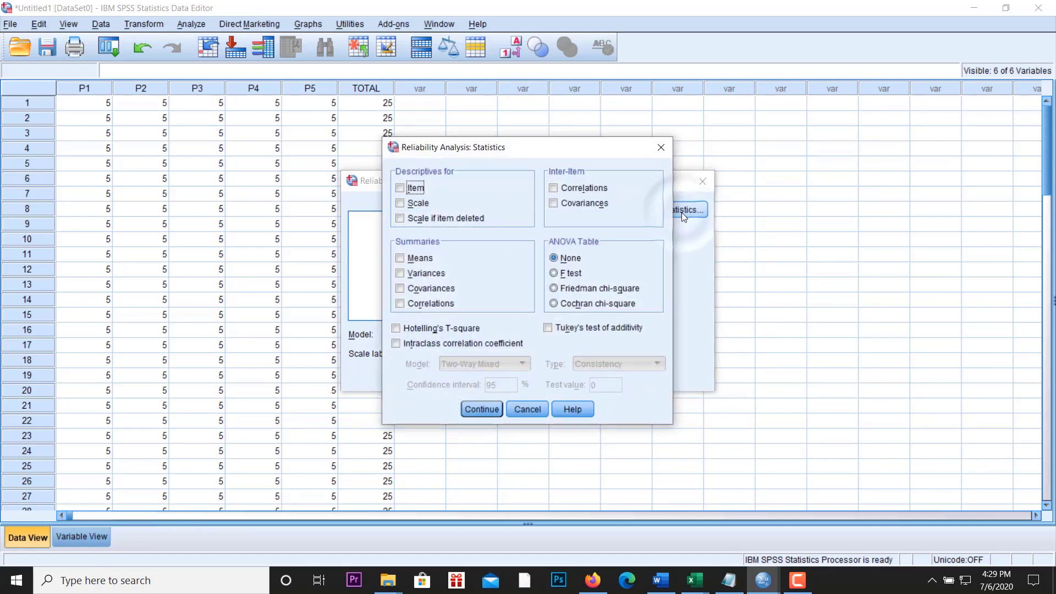
{"action": "left_click", "coordinate": [400, 219]}
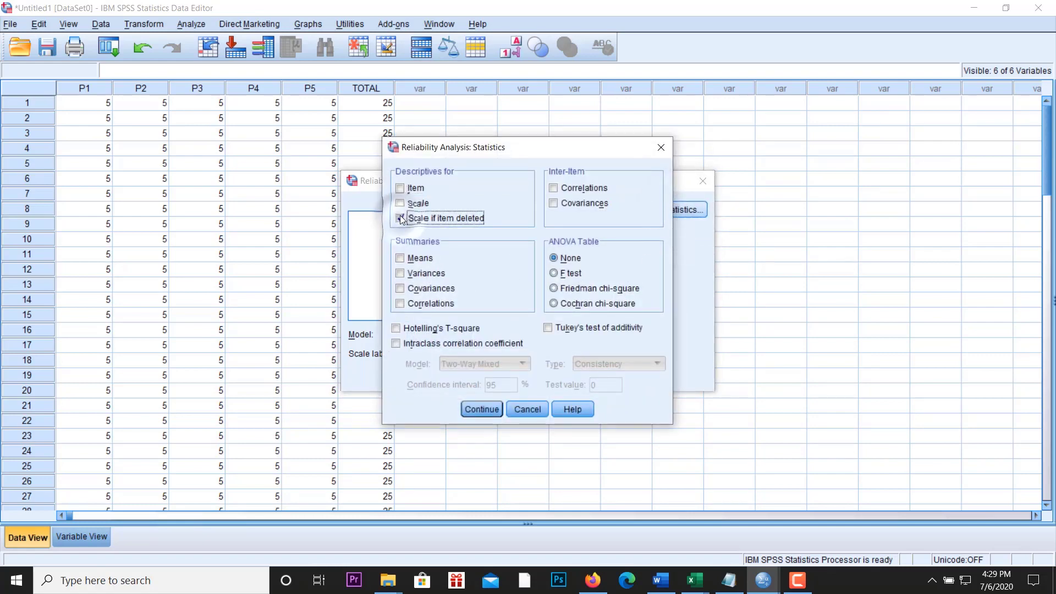
{"action": "left_click", "coordinate": [482, 409]}
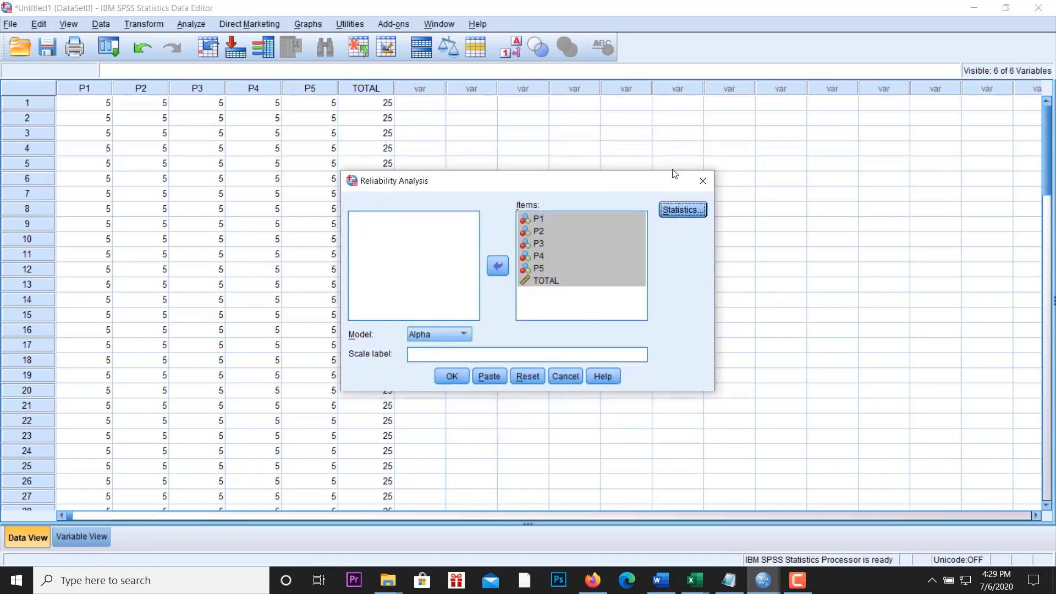
{"action": "left_click", "coordinate": [452, 377]}
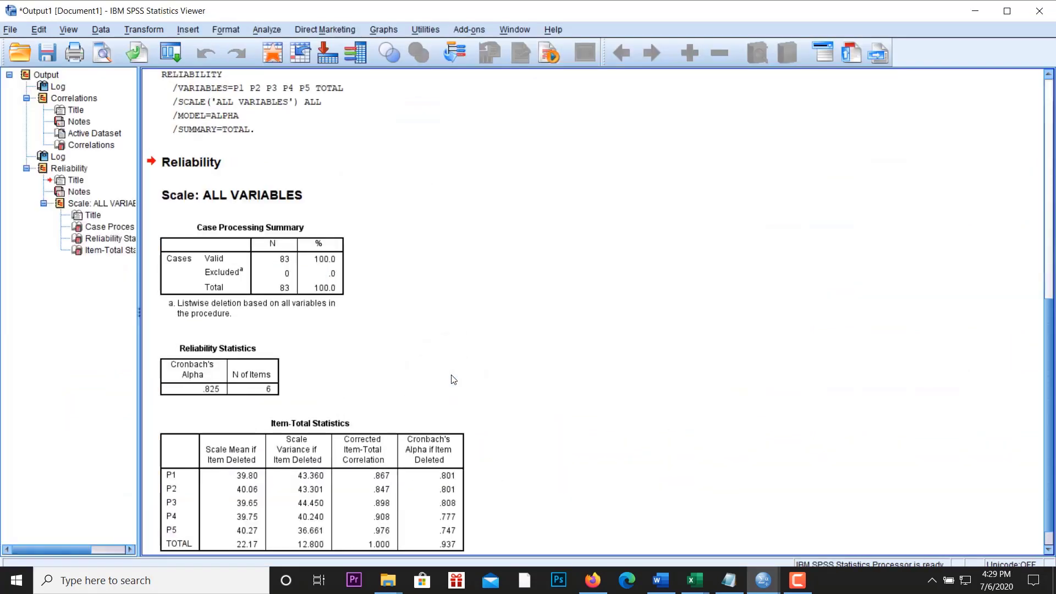
Review the reliability output tables, then bring up the Notepad notes and place the cursor on the line below Keputusan Uji Realibilitas
{"action": "scroll", "coordinate": [453, 379], "scroll_direction": "down", "scroll_amount": 1}
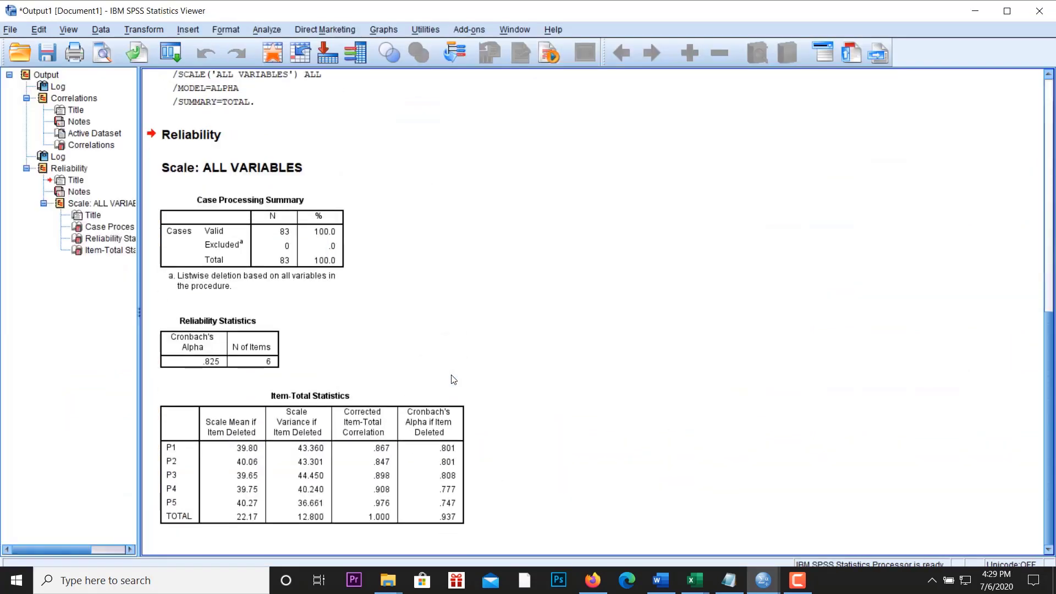
{"action": "scroll", "coordinate": [418, 328], "scroll_direction": "up", "scroll_amount": 1}
{"action": "scroll", "coordinate": [418, 328], "scroll_direction": "down", "scroll_amount": 1}
{"action": "left_click", "coordinate": [363, 419]}
{"action": "left_click", "coordinate": [731, 583]}
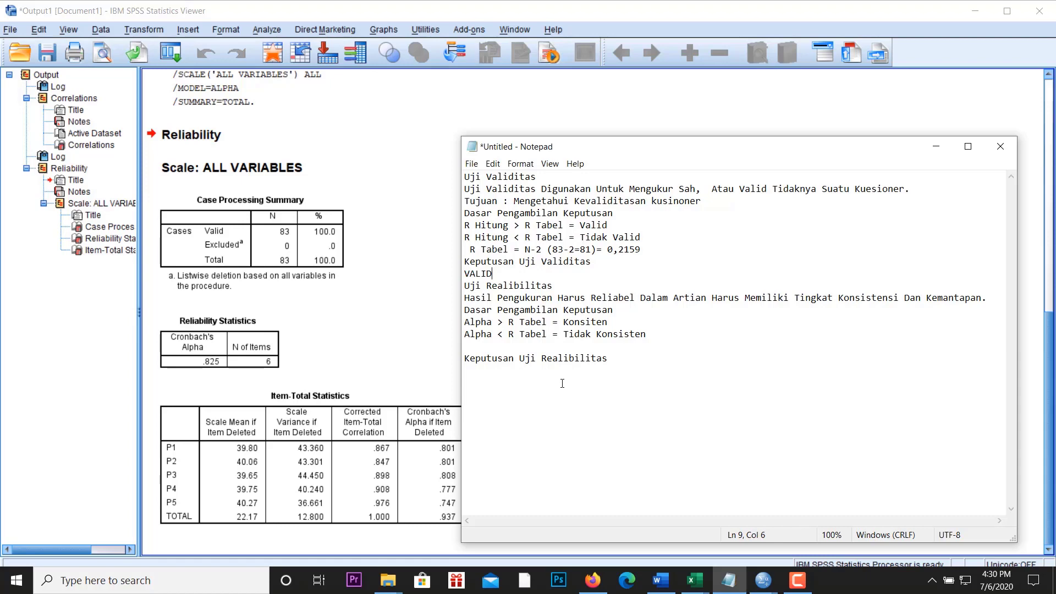
{"action": "left_click", "coordinate": [498, 386]}
Switch to the Word report and examine the Uji Validitas results table for X1, X2 and Y with its concluding paragraph
{"action": "left_click", "coordinate": [671, 582]}
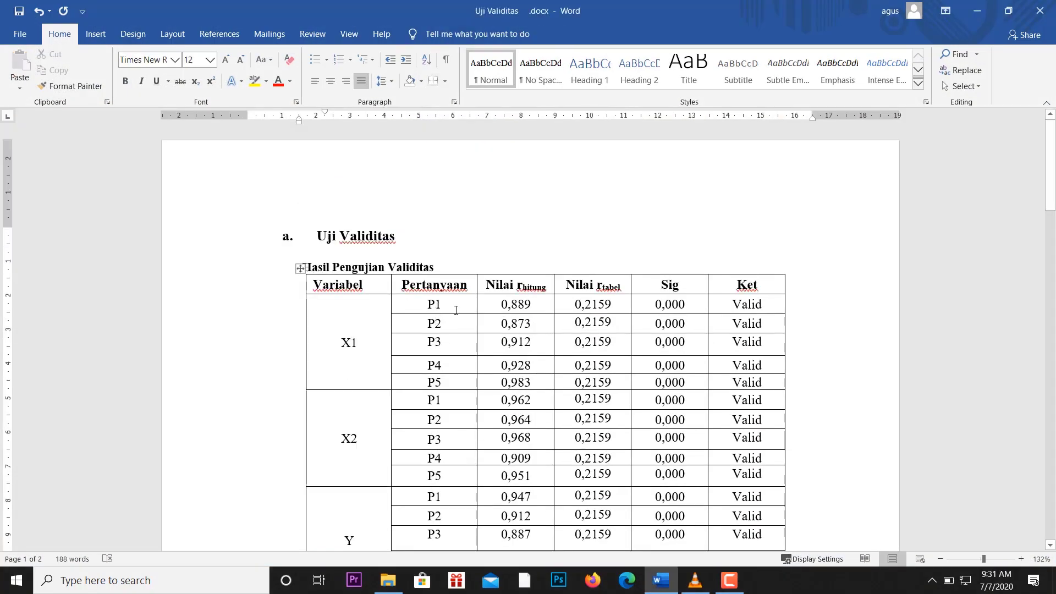
{"action": "scroll", "coordinate": [419, 346], "scroll_direction": "down", "scroll_amount": 5}
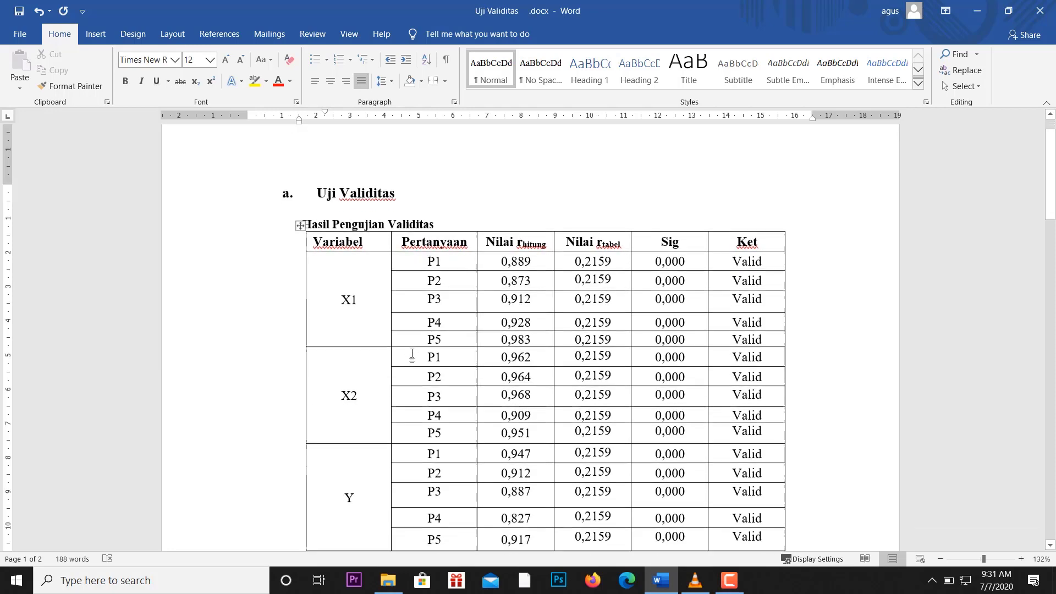
{"action": "scroll", "coordinate": [417, 342], "scroll_direction": "down", "scroll_amount": 4}
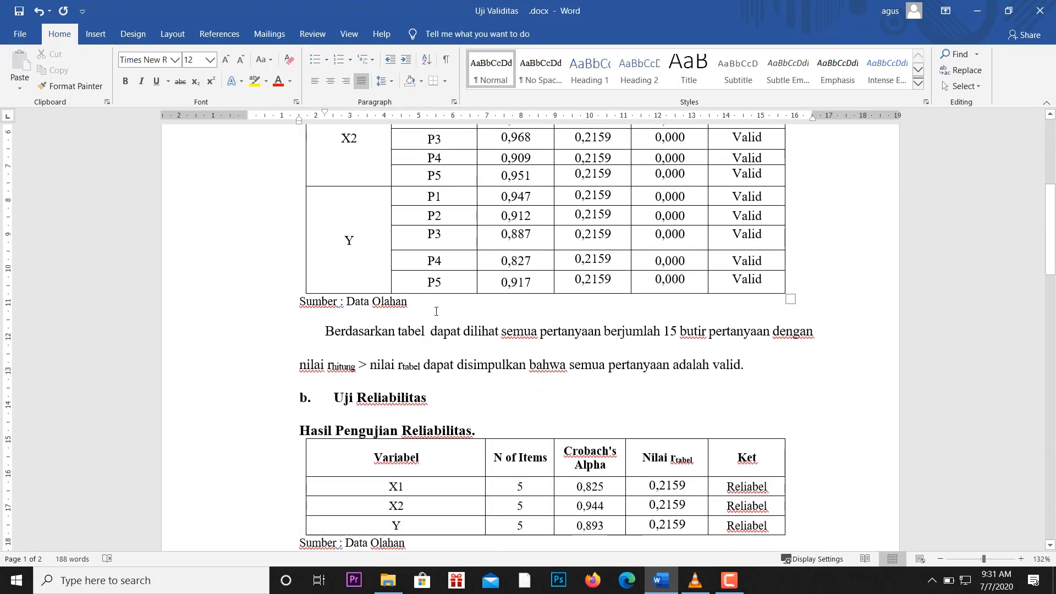
{"action": "scroll", "coordinate": [474, 316], "scroll_direction": "down", "scroll_amount": 1}
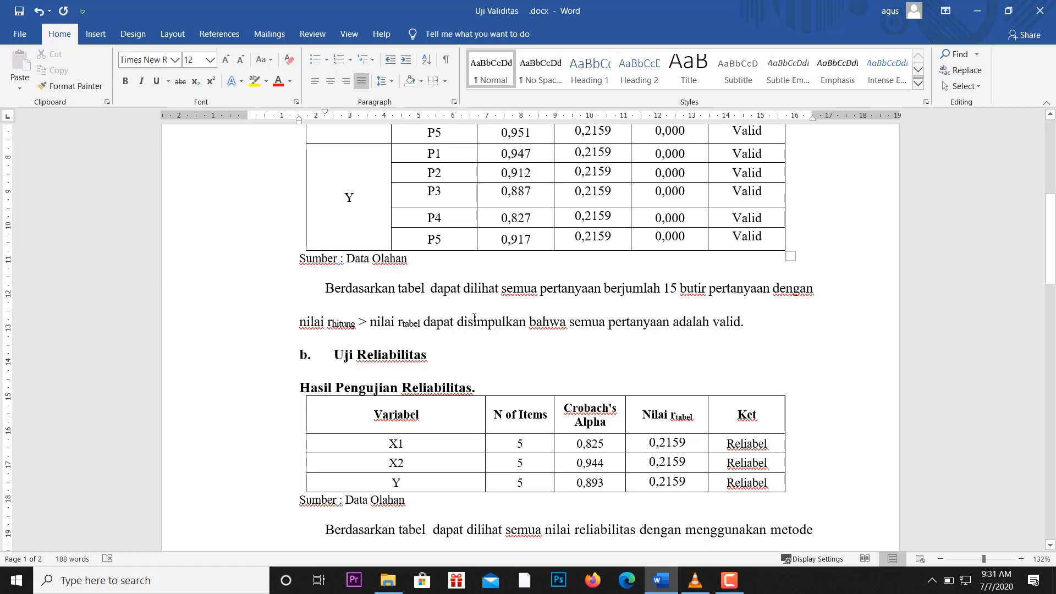
Examine the Uji Reliabilitas results table and its concluding paragraph in the report, and switch back to the Notepad notes
{"action": "scroll", "coordinate": [474, 318], "scroll_direction": "down", "scroll_amount": 1}
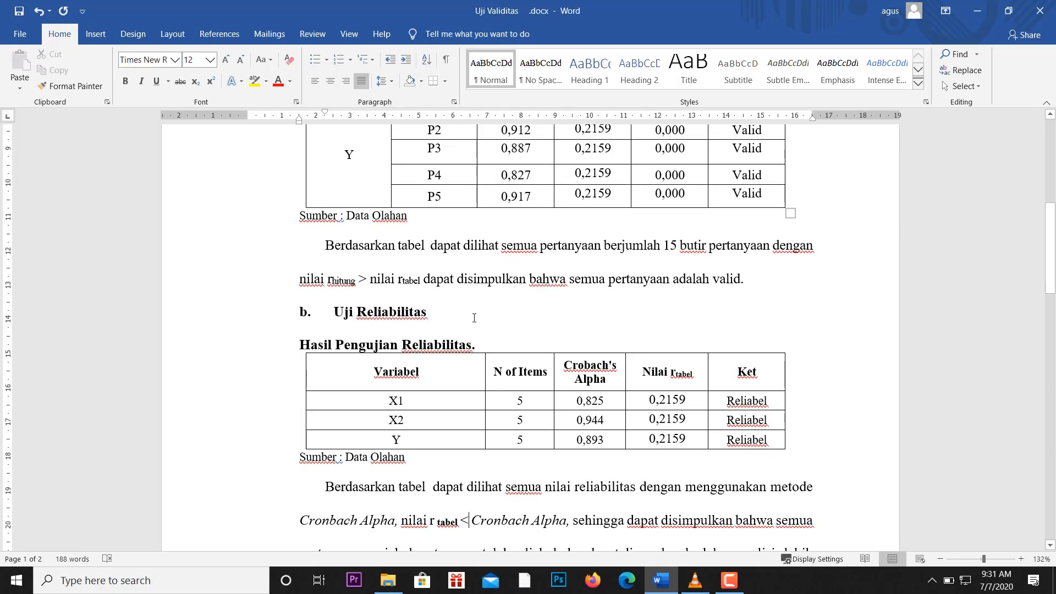
{"action": "scroll", "coordinate": [474, 318], "scroll_direction": "down", "scroll_amount": 1}
{"action": "scroll", "coordinate": [474, 318], "scroll_direction": "down", "scroll_amount": 1}
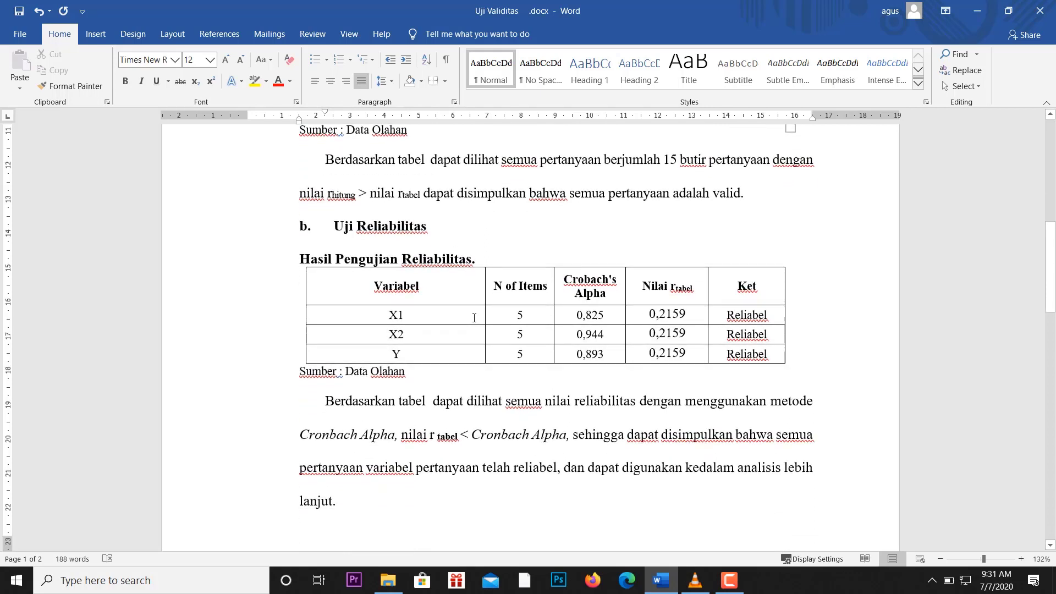
{"action": "scroll", "coordinate": [473, 318], "scroll_direction": "down", "scroll_amount": 1}
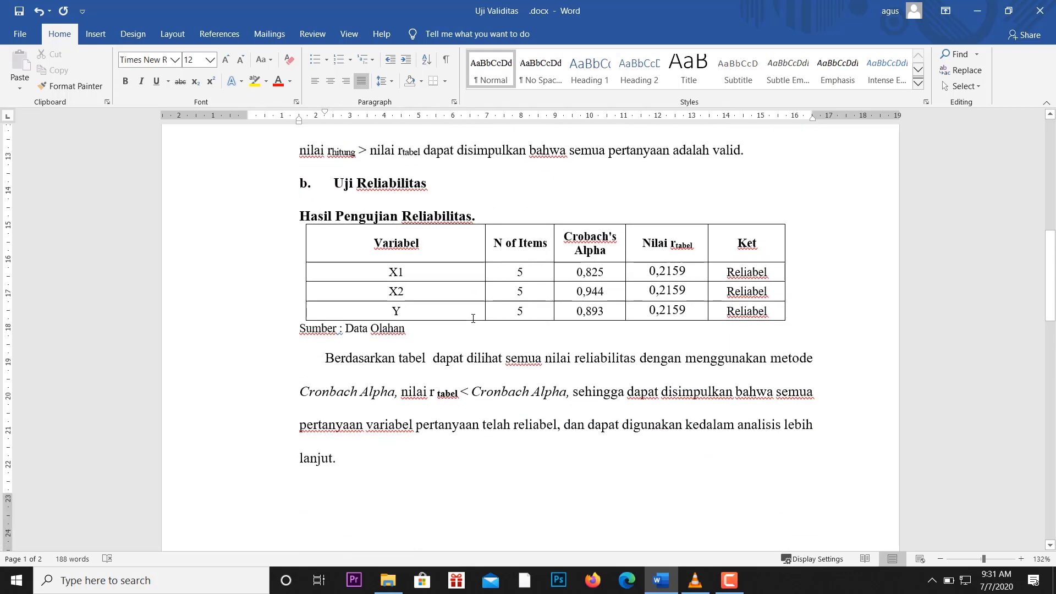
{"action": "left_click", "coordinate": [426, 292]}
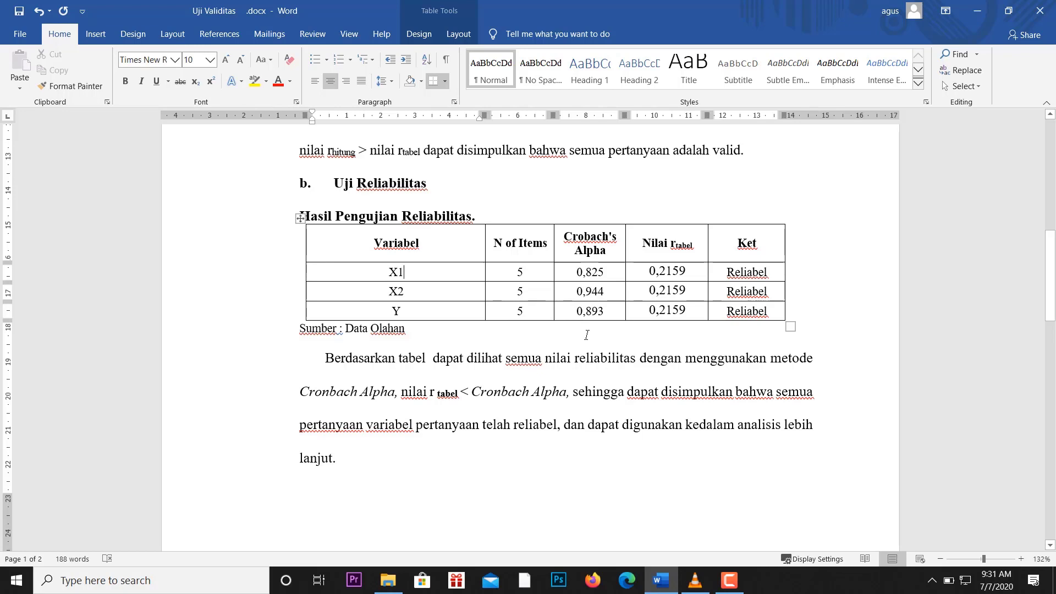
{"action": "scroll", "coordinate": [601, 337], "scroll_direction": "down", "scroll_amount": 1}
{"action": "scroll", "coordinate": [605, 338], "scroll_direction": "up", "scroll_amount": 1}
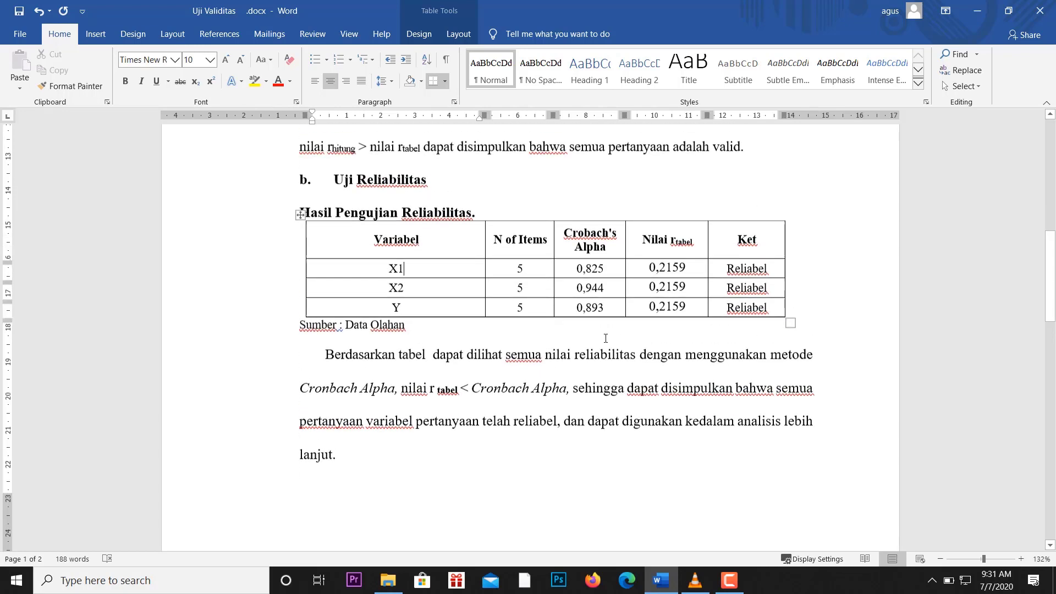
{"action": "scroll", "coordinate": [606, 338], "scroll_direction": "up", "scroll_amount": 2}
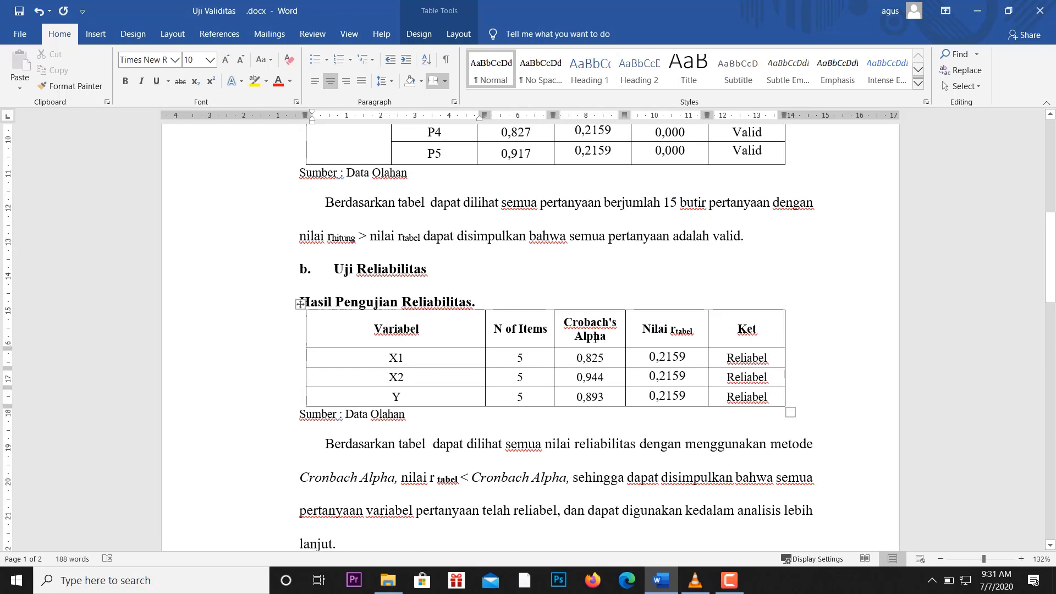
{"action": "scroll", "coordinate": [546, 350], "scroll_direction": "down", "scroll_amount": 2}
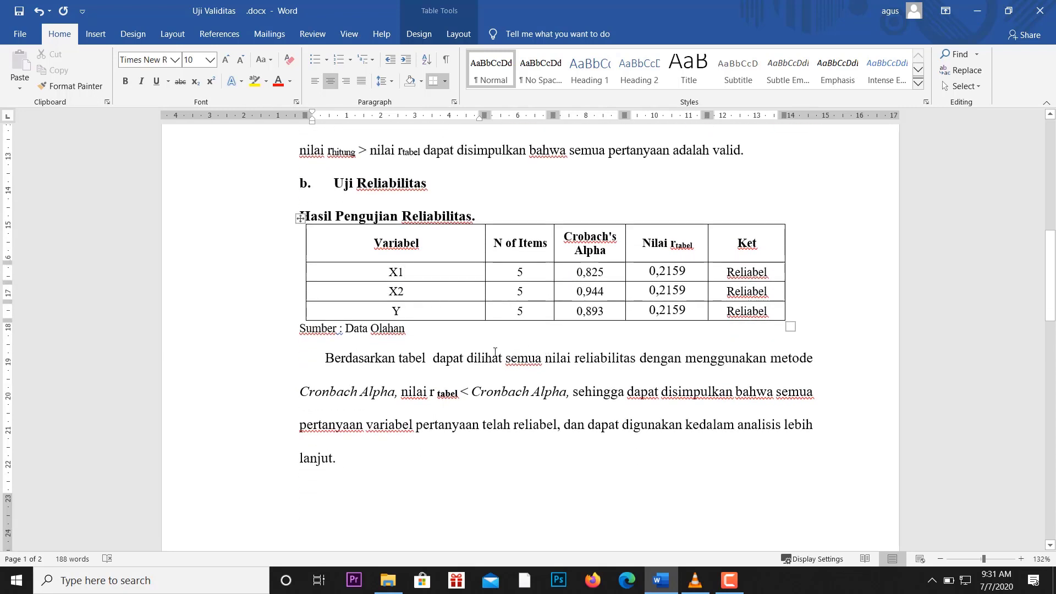
{"action": "scroll", "coordinate": [495, 352], "scroll_direction": "down", "scroll_amount": 2}
{"action": "scroll", "coordinate": [440, 358], "scroll_direction": "up", "scroll_amount": 4}
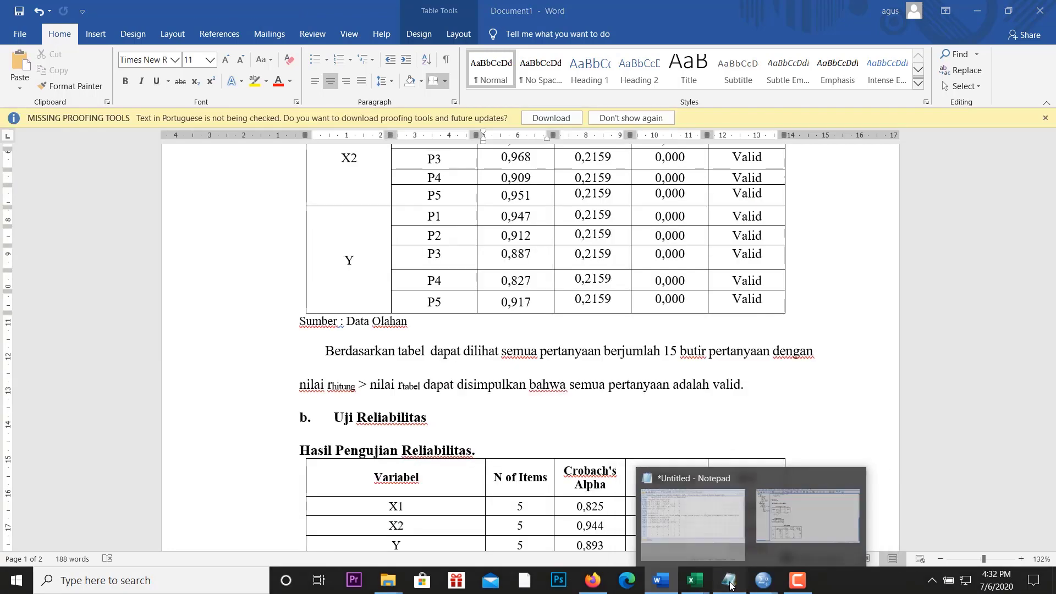
{"action": "left_click", "coordinate": [729, 580]}
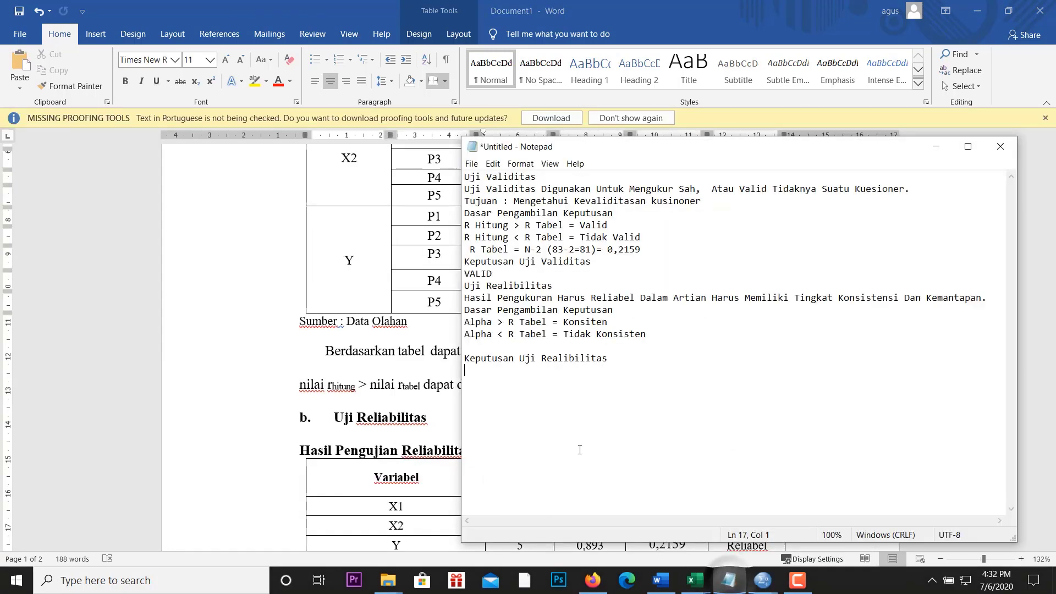